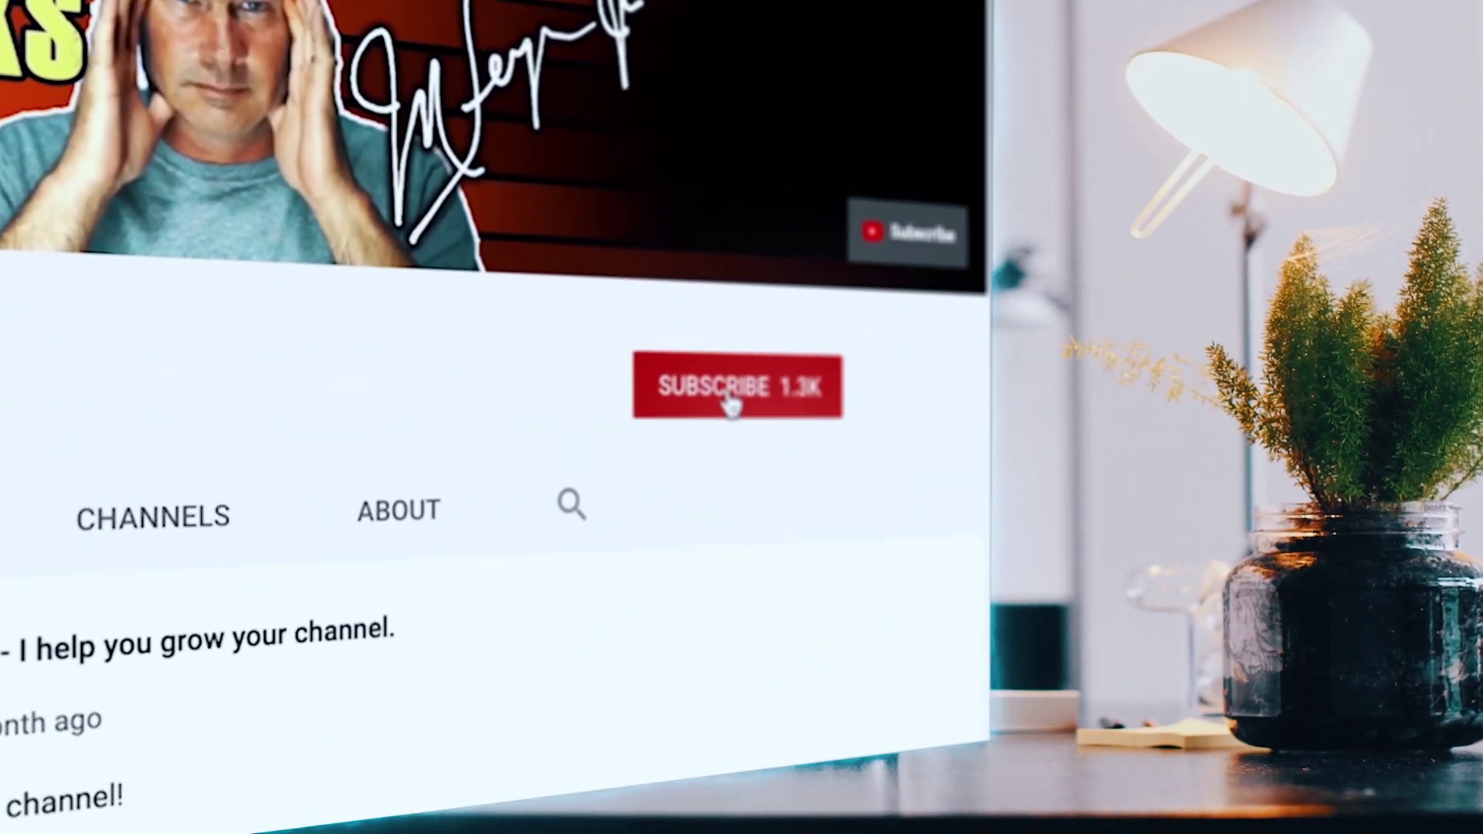
# Subscribe to the tips-and-tricks channel and set its bell to notify for all new videos
pyautogui.click(1009, 305)
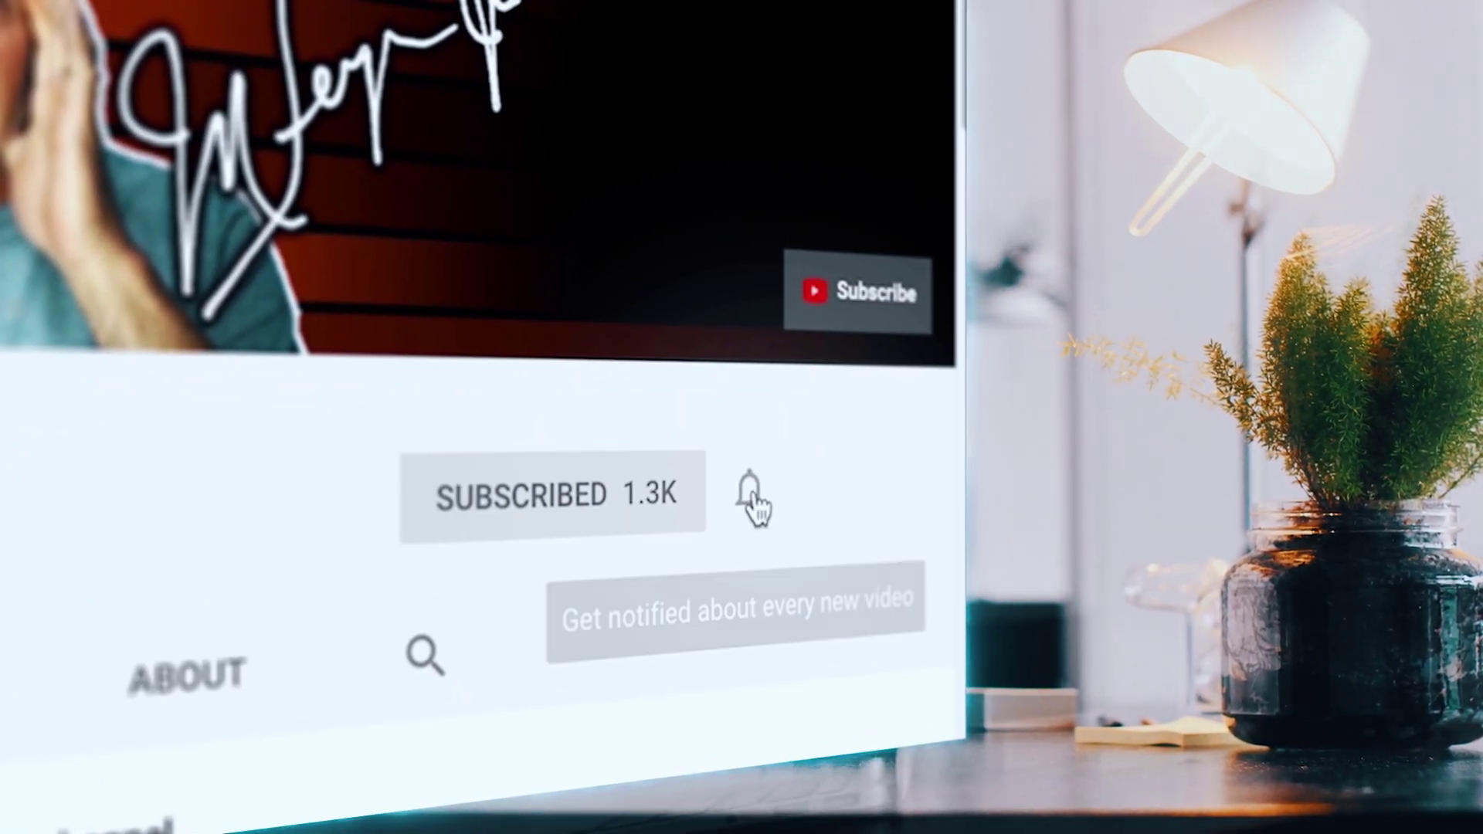
pyautogui.click(751, 496)
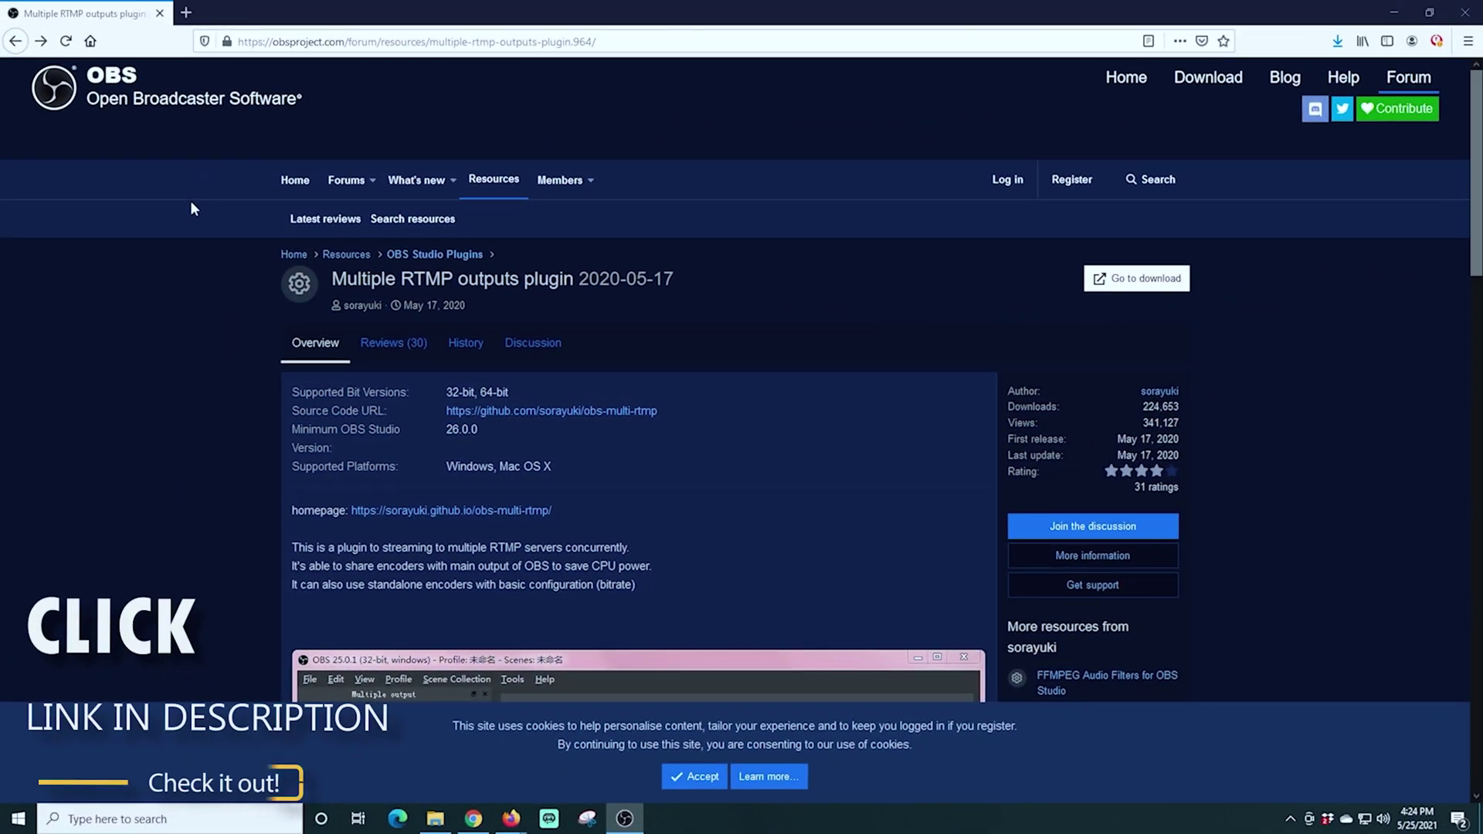
pyautogui.scroll(-15, 198, 220)
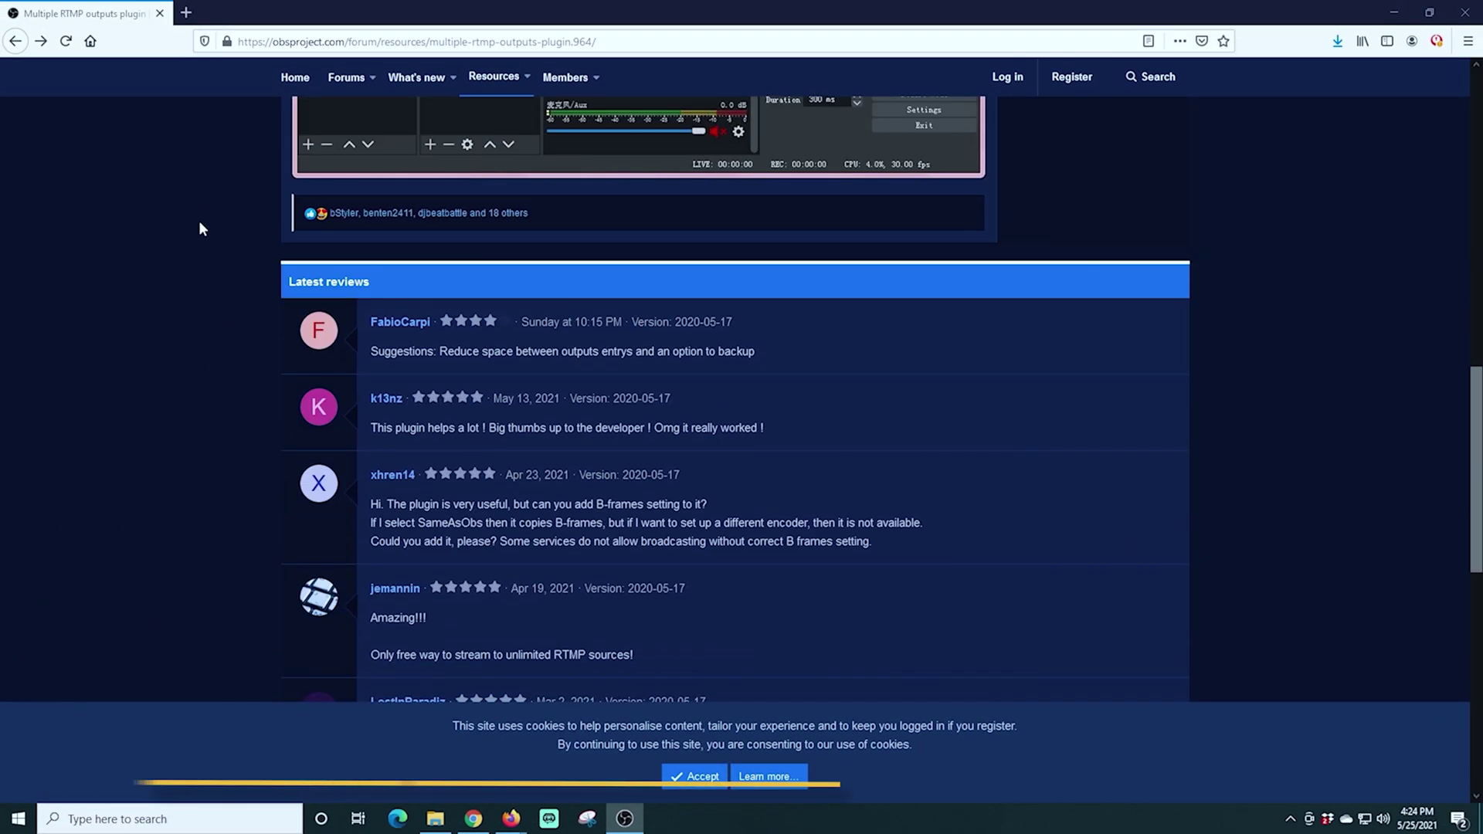
pyautogui.scroll(15, 199, 222)
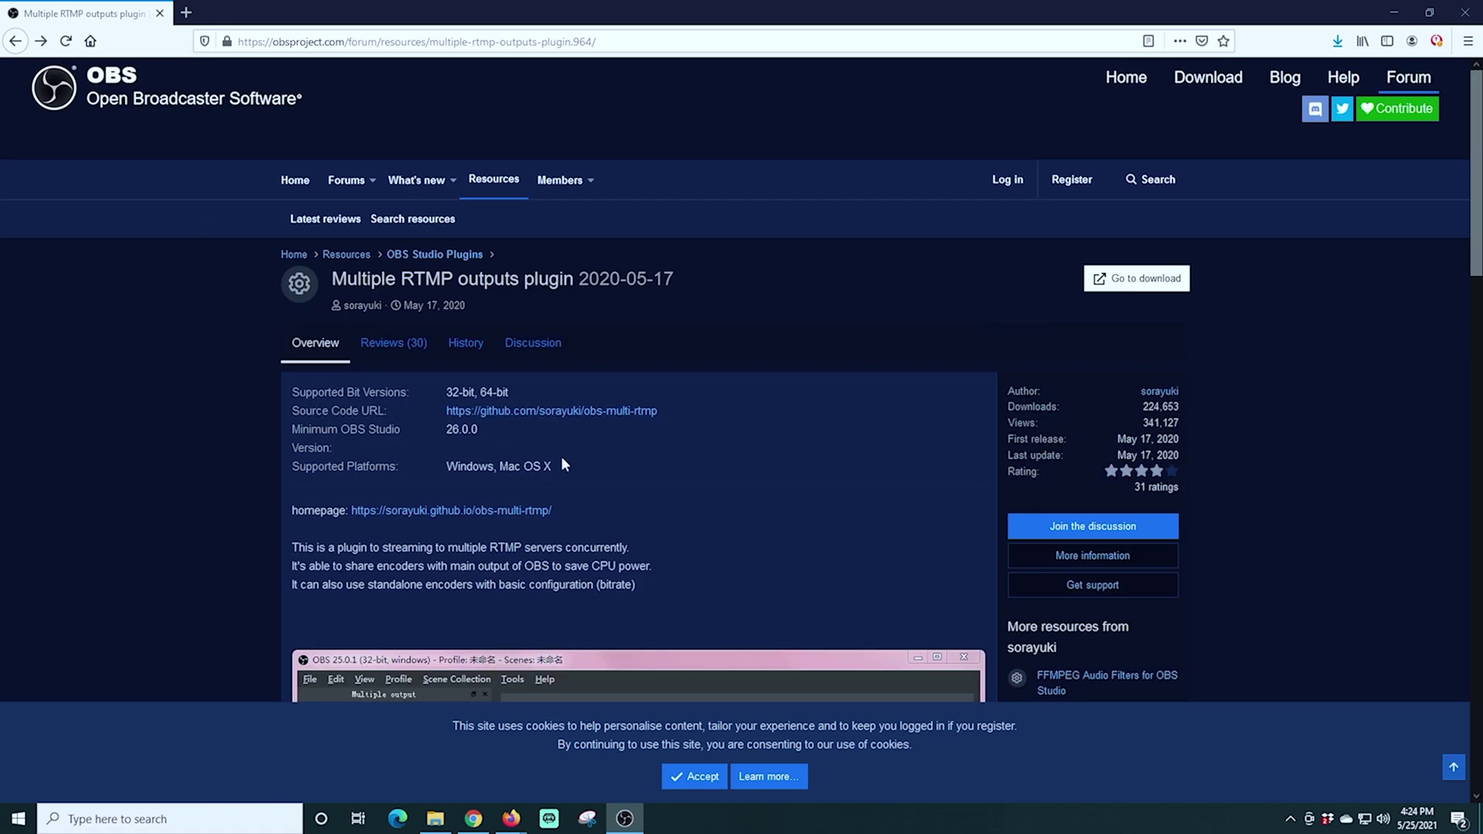
pyautogui.moveTo(561, 464); pyautogui.dragTo(443, 466)
pyautogui.click(863, 306)
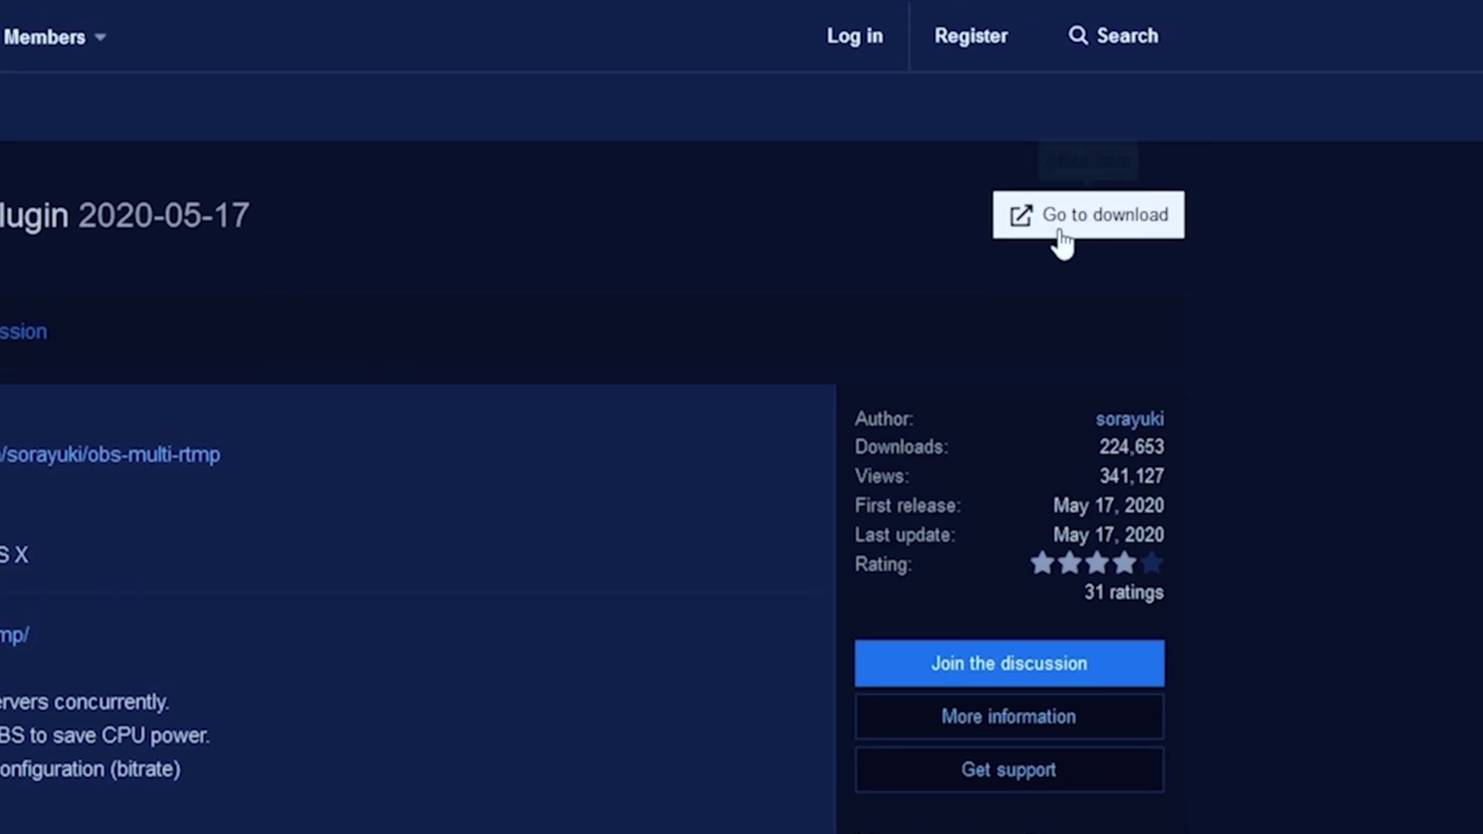
# Download obs-multi-rtmp.zip from the 0.2.6 release assets on GitHub and save the file
pyautogui.click(1066, 224)
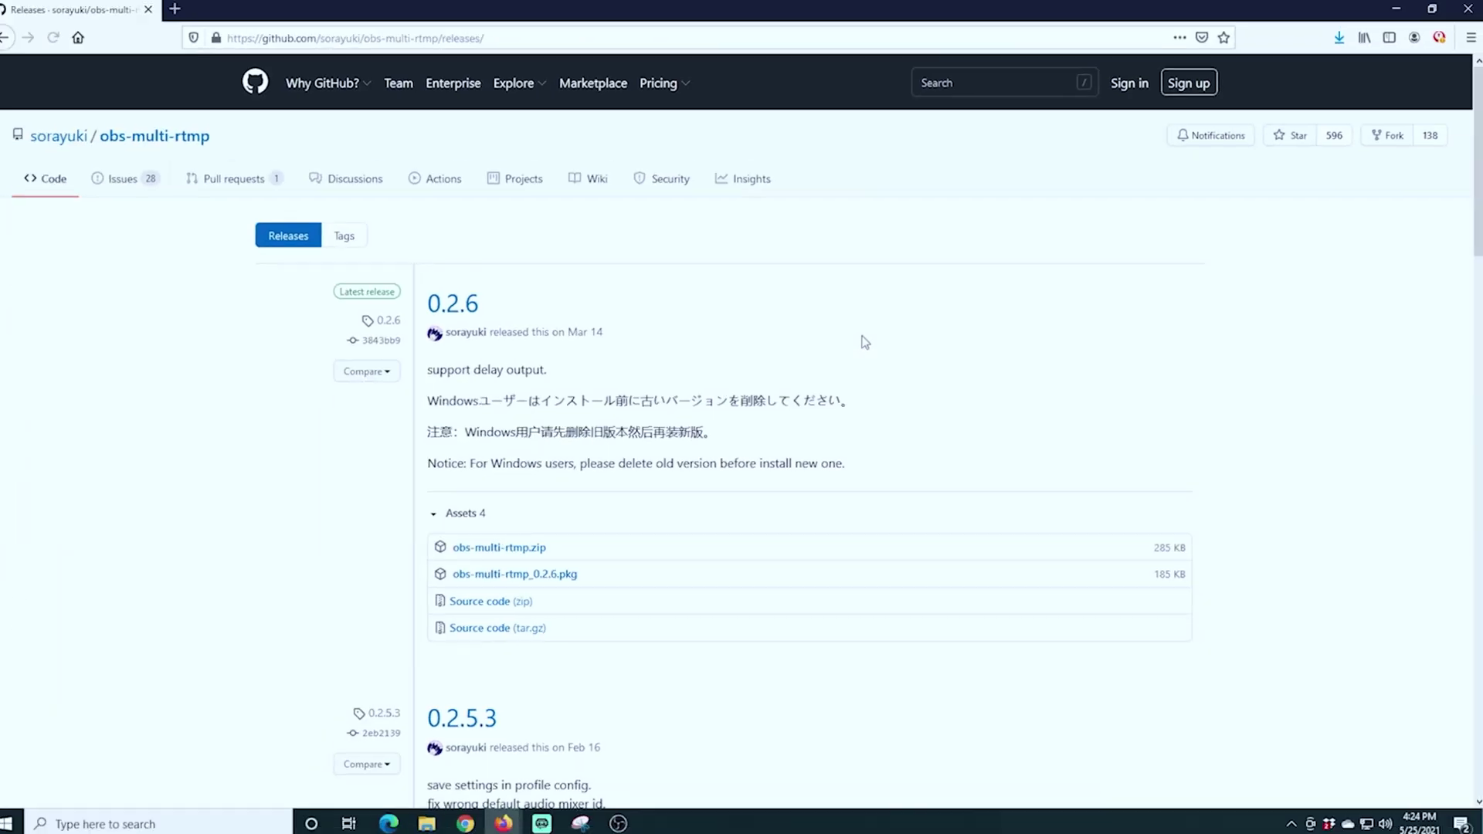
pyautogui.scroll(-1, 358, 490)
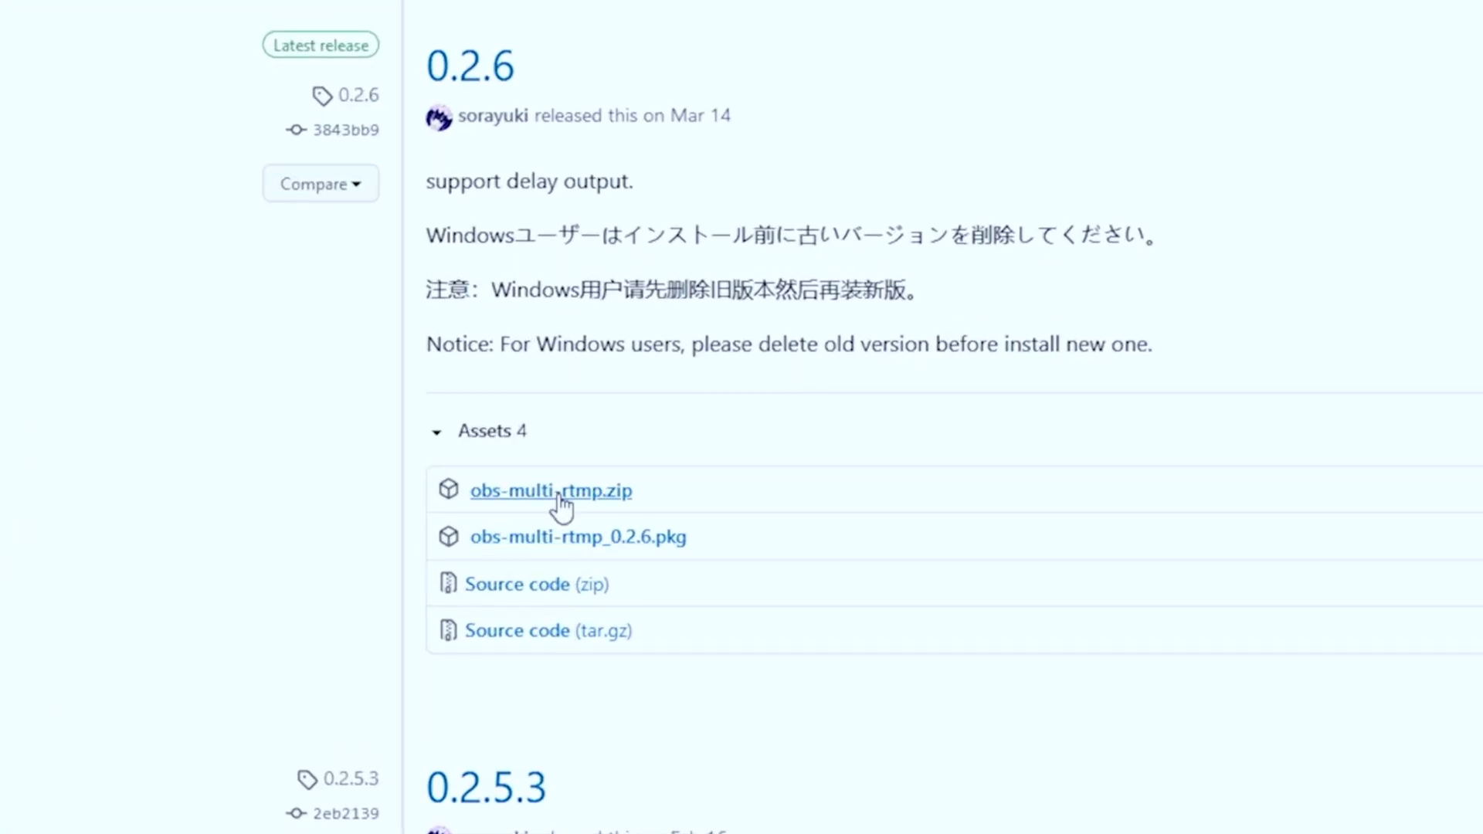
pyautogui.click(558, 494)
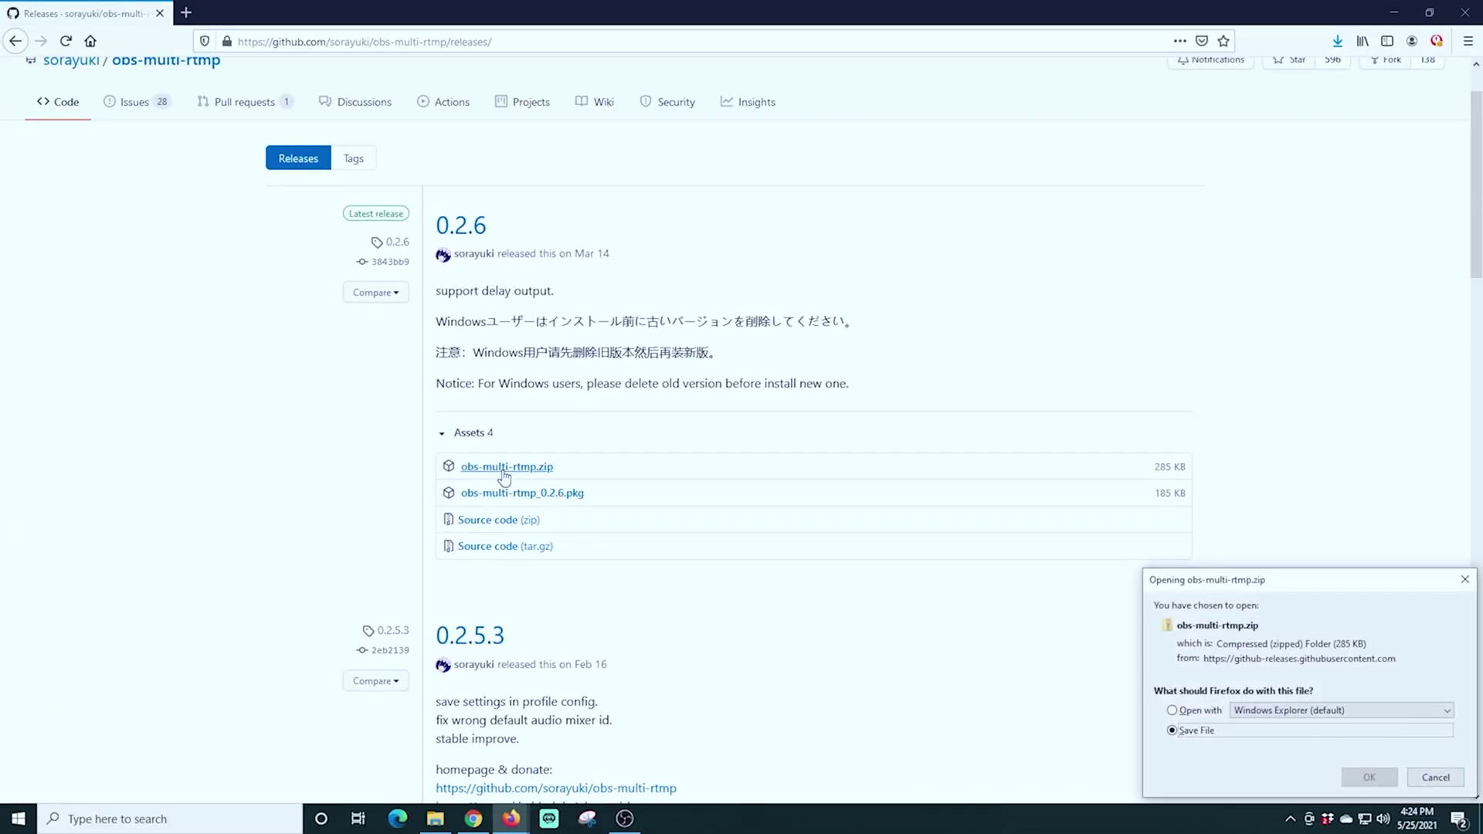
pyautogui.click(1388, 777)
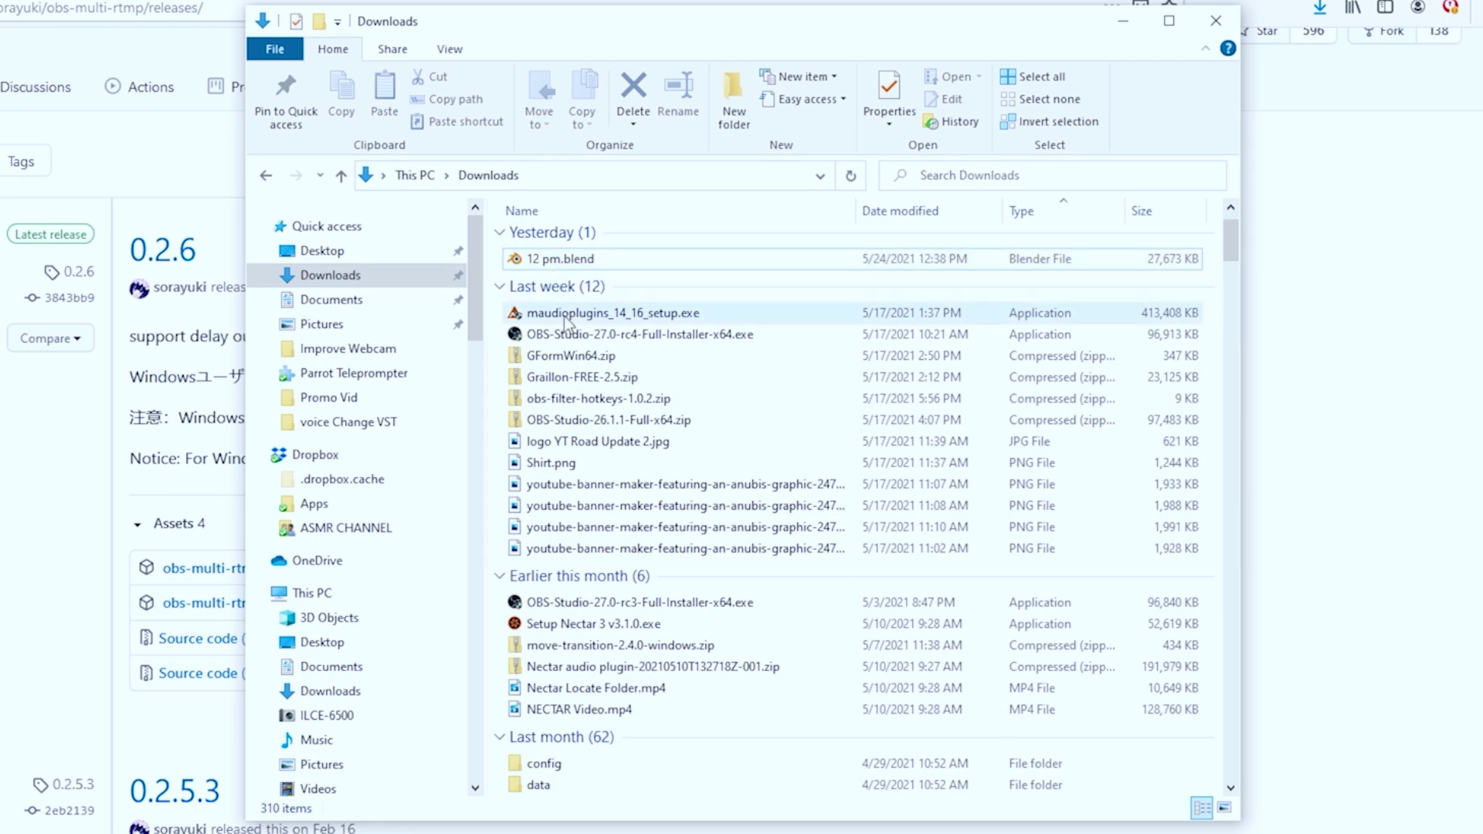
# Open obs-multi-rtmp.zip and run obs-multi-rtmp-setup.exe, checking the installation destination path
pyautogui.doubleClick(557, 271)
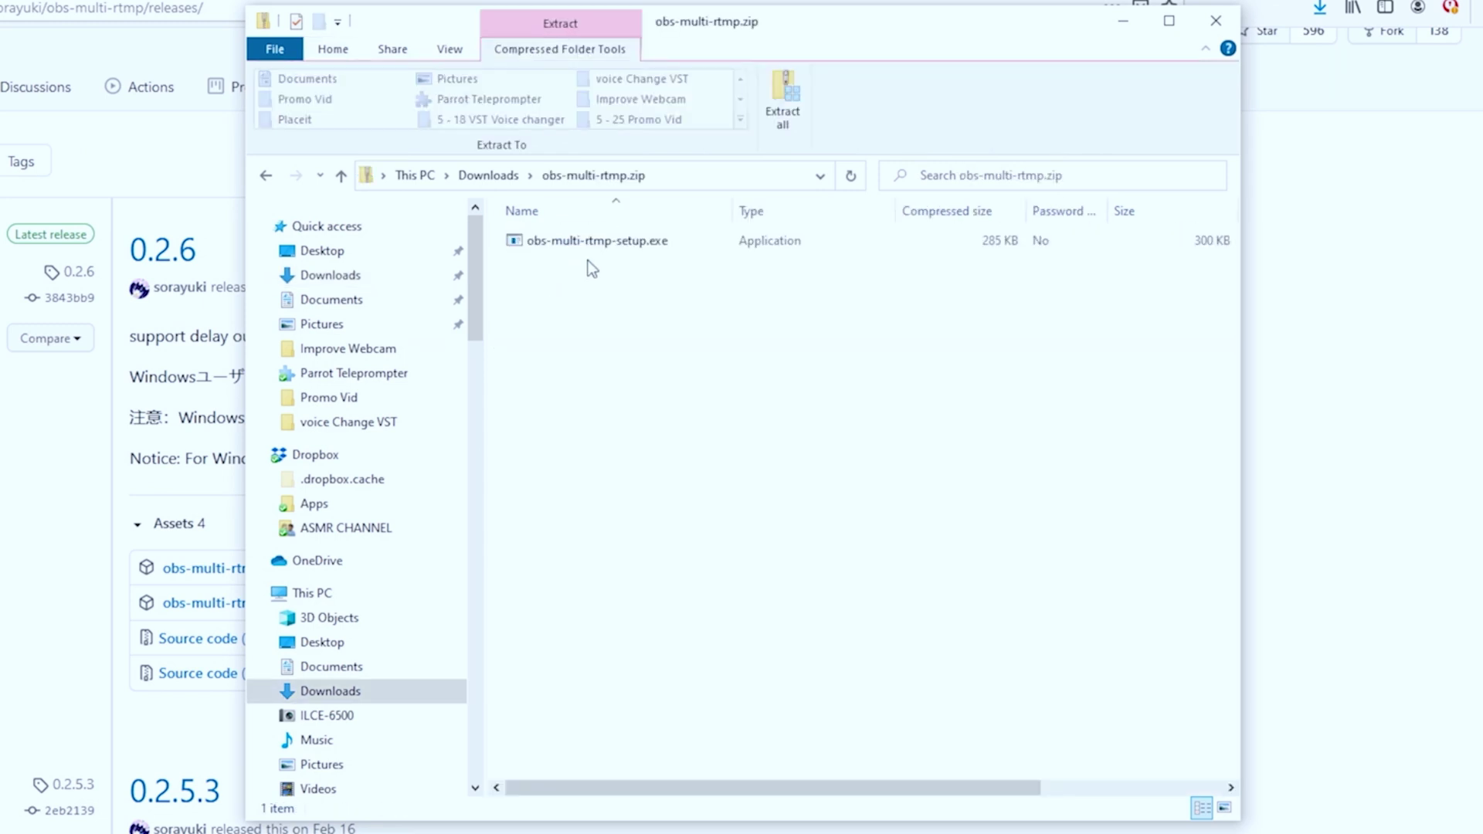
pyautogui.doubleClick(592, 240)
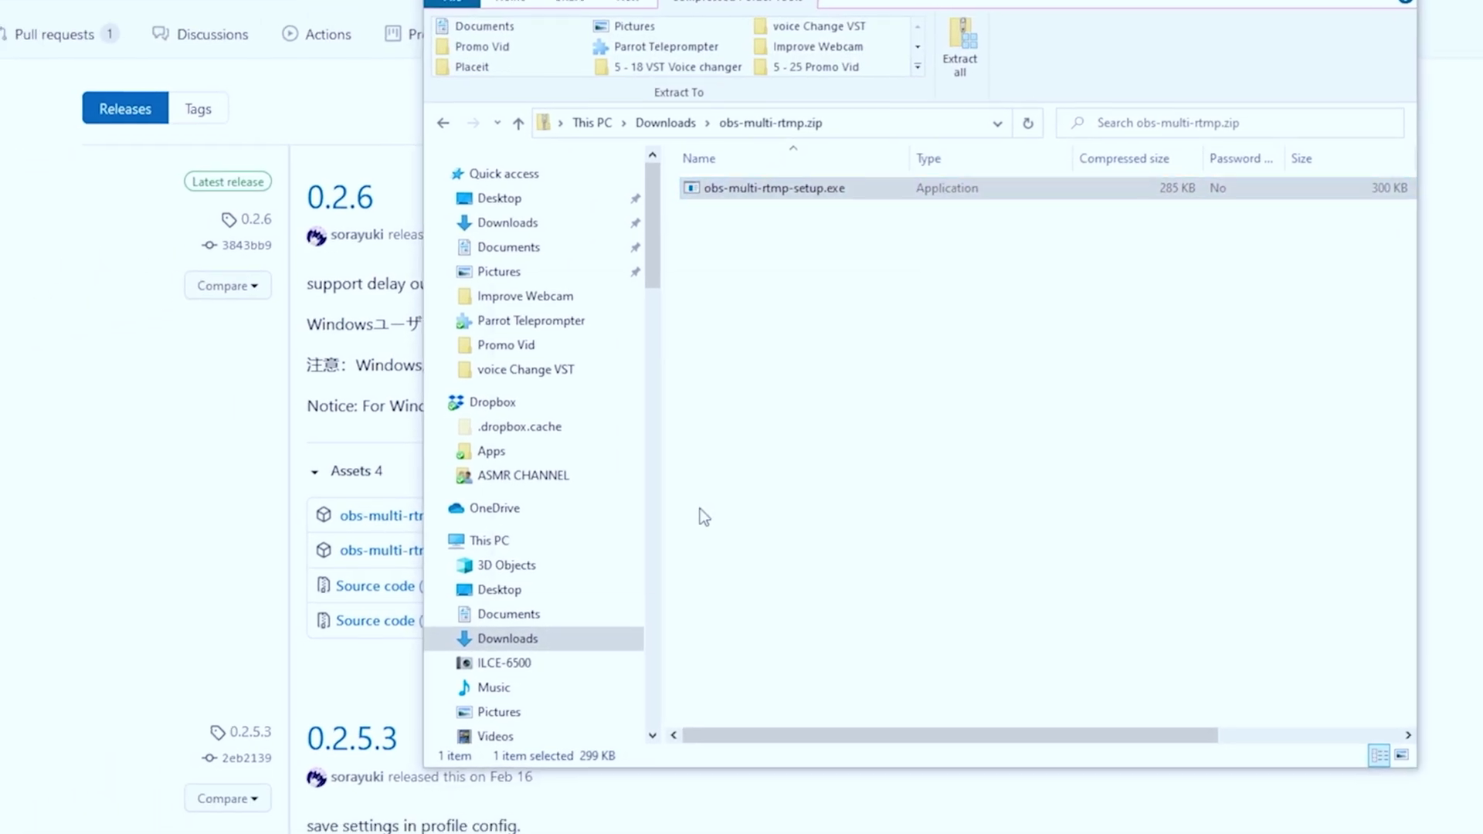
pyautogui.moveTo(623, 410); pyautogui.dragTo(668, 412)
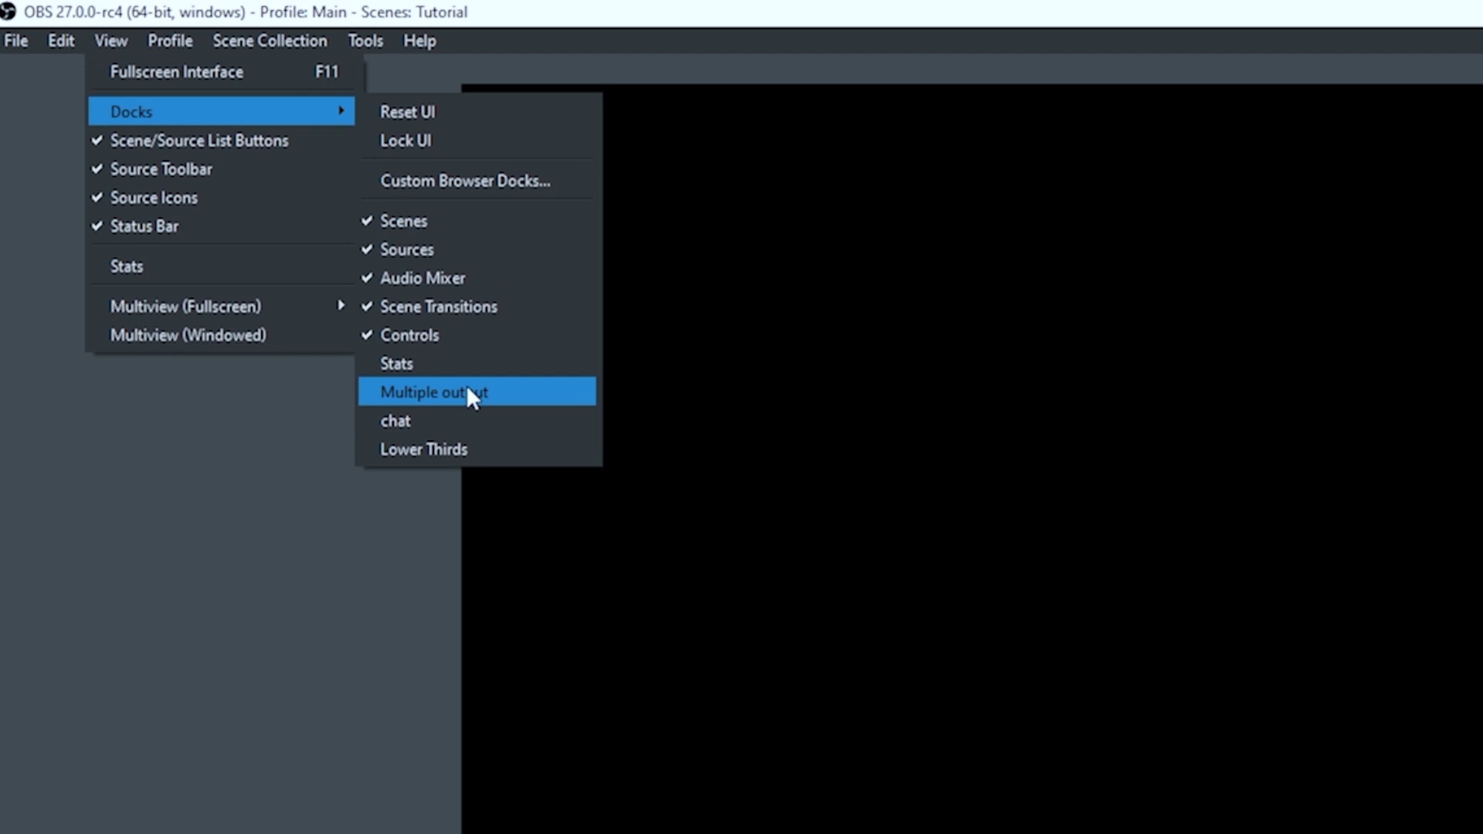
# Enable the Multiple output dock, dock it at the window's left edge, and widen it
pyautogui.click(471, 394)
pyautogui.moveTo(493, 72); pyautogui.dragTo(1482, 566)
pyautogui.moveTo(1340, 344); pyautogui.dragTo(1077, 106)
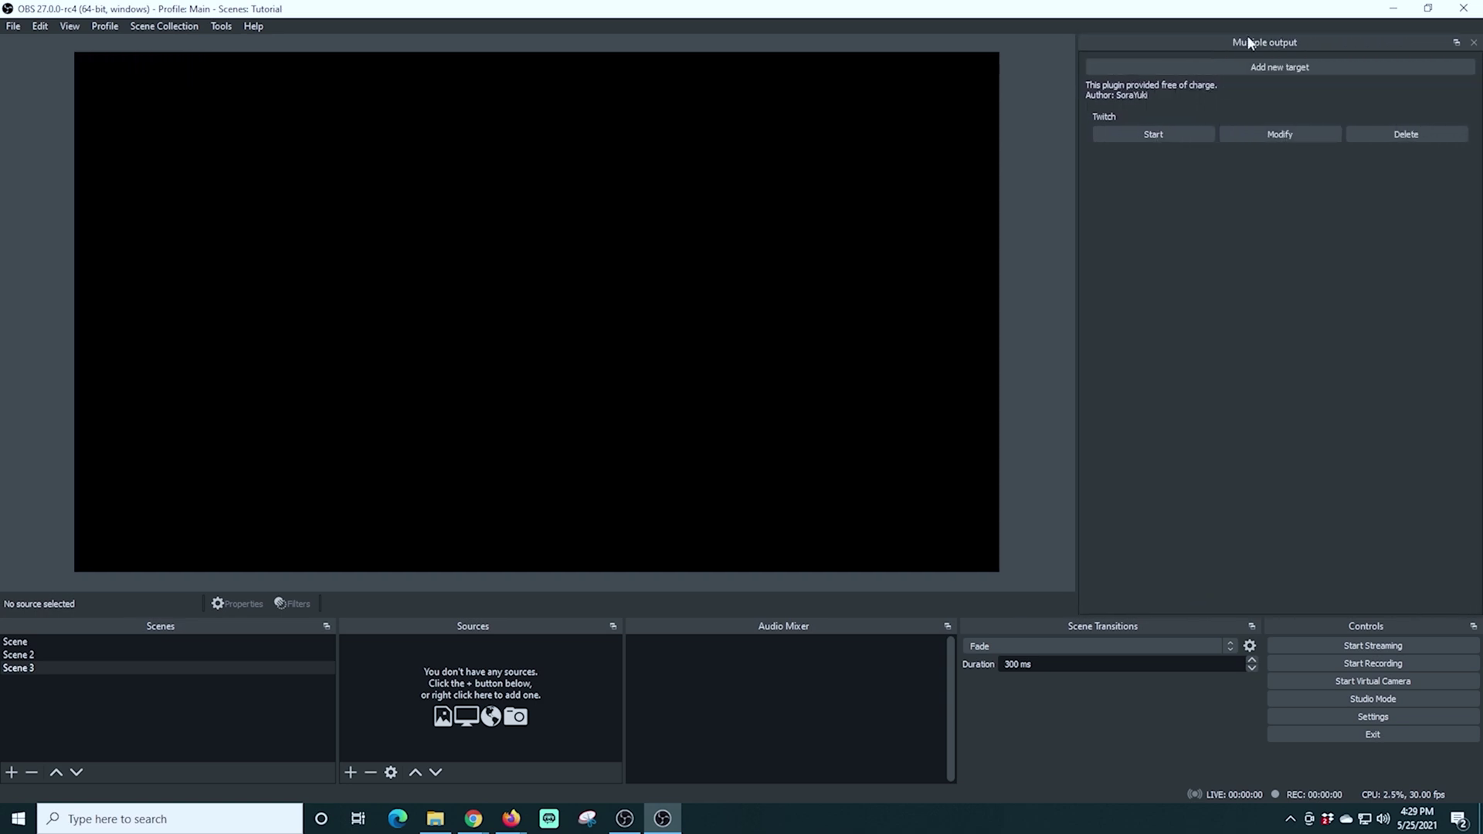
pyautogui.moveTo(1247, 43); pyautogui.dragTo(31, 189)
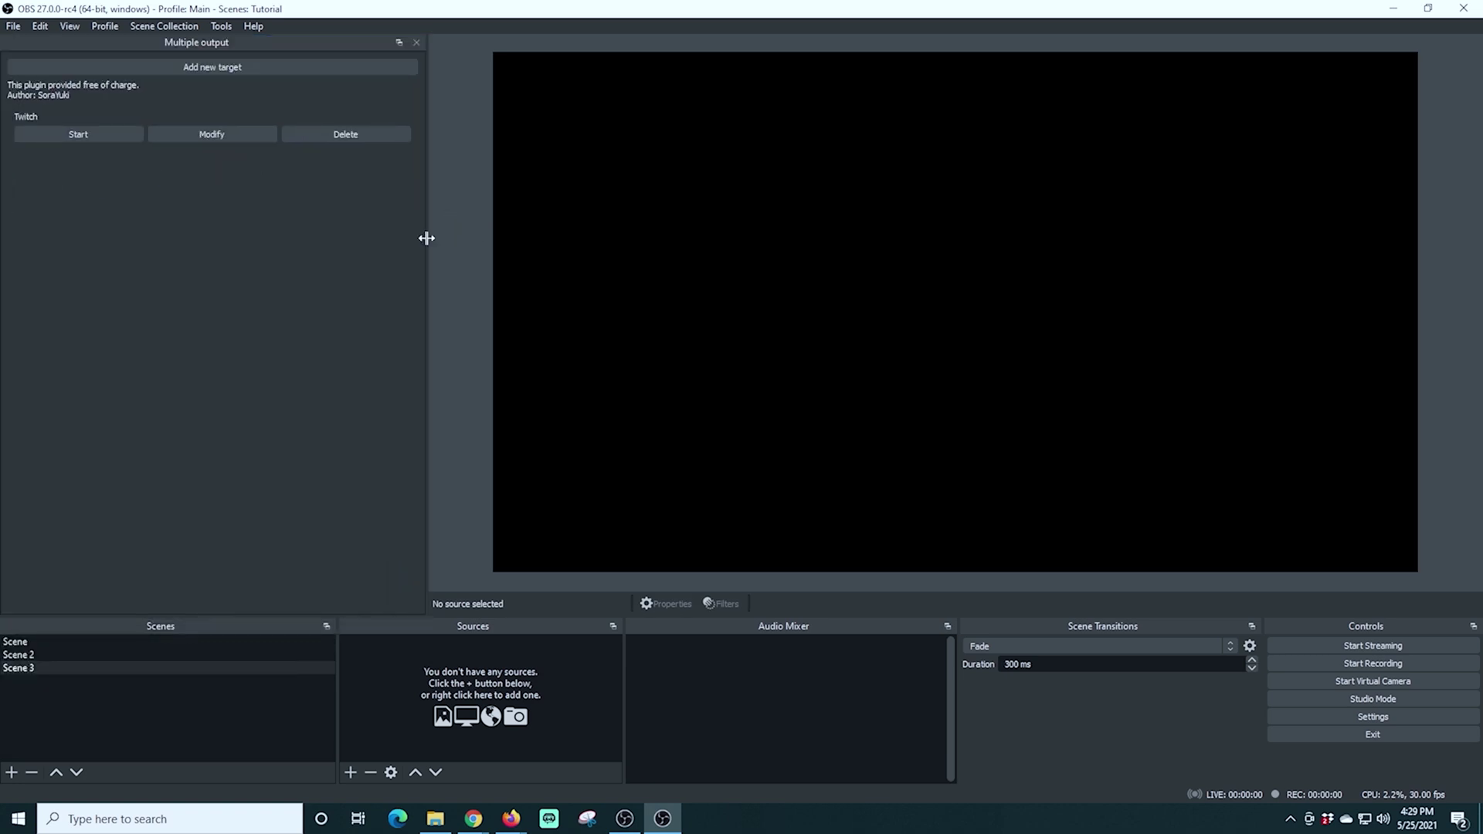
pyautogui.moveTo(427, 237); pyautogui.dragTo(474, 250)
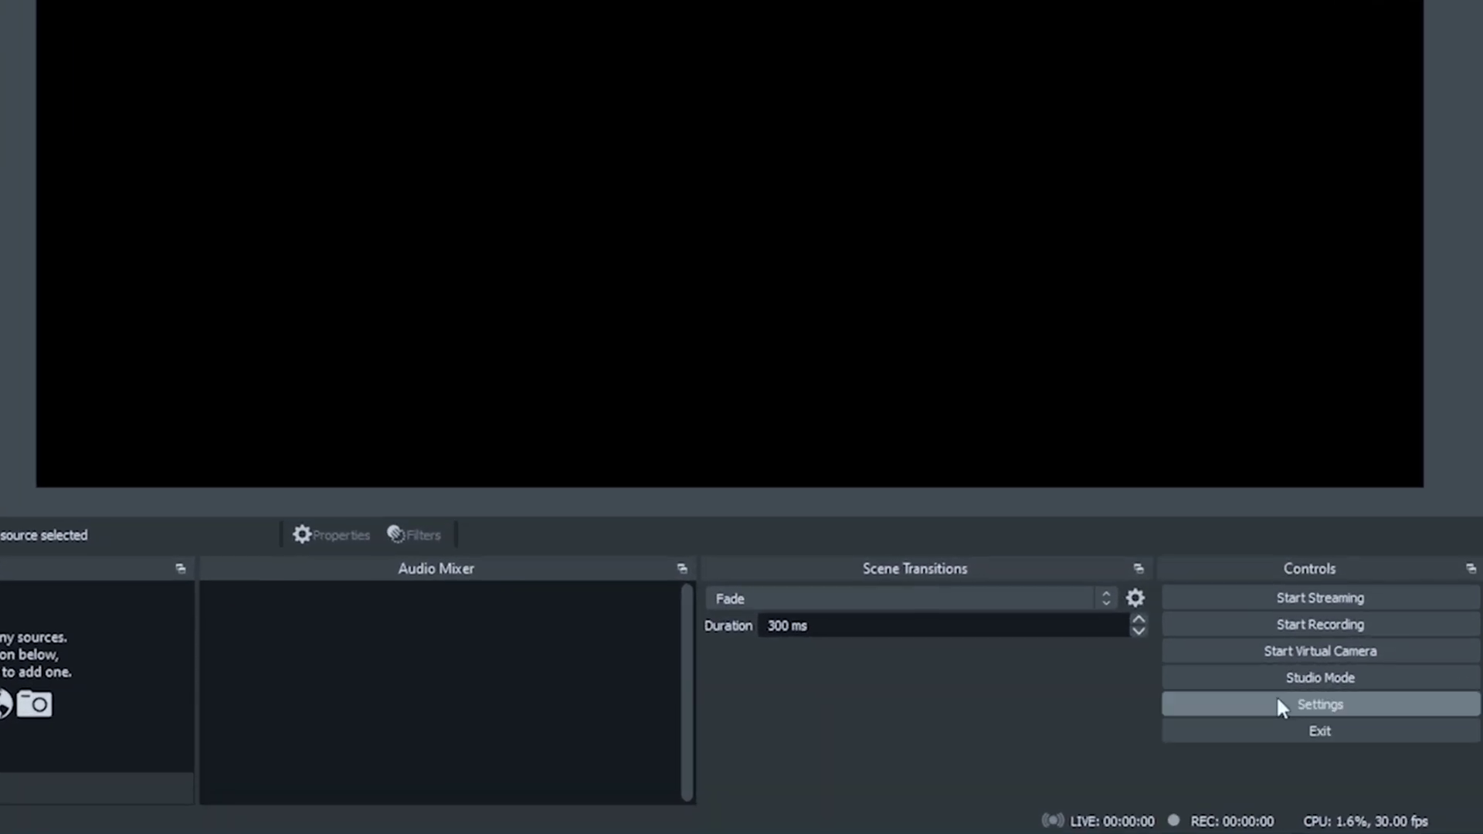
# Open Settings to review the YouTube Stream page and the streaming output encoder settings
pyautogui.click(1278, 701)
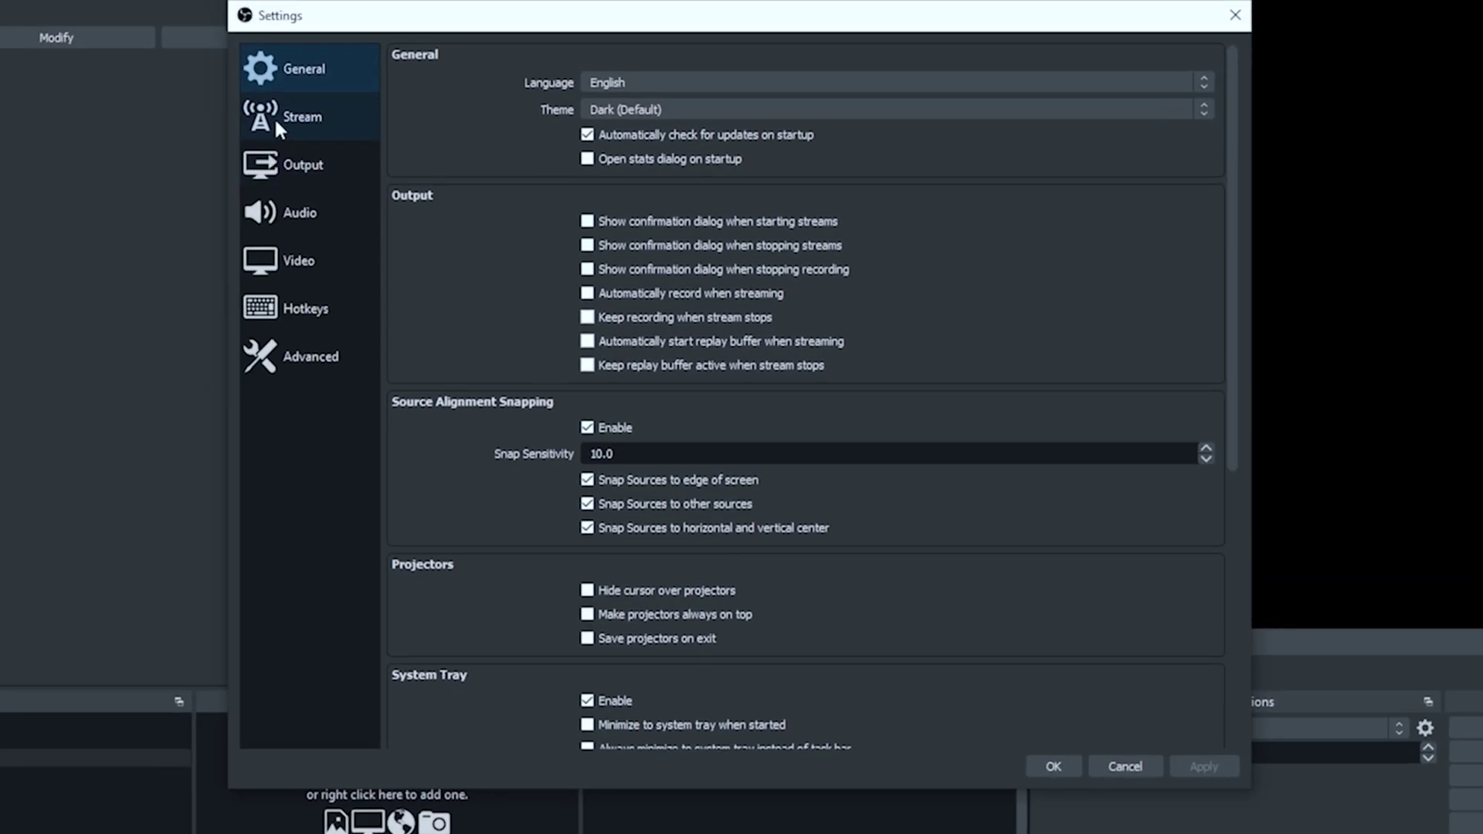
pyautogui.click(278, 120)
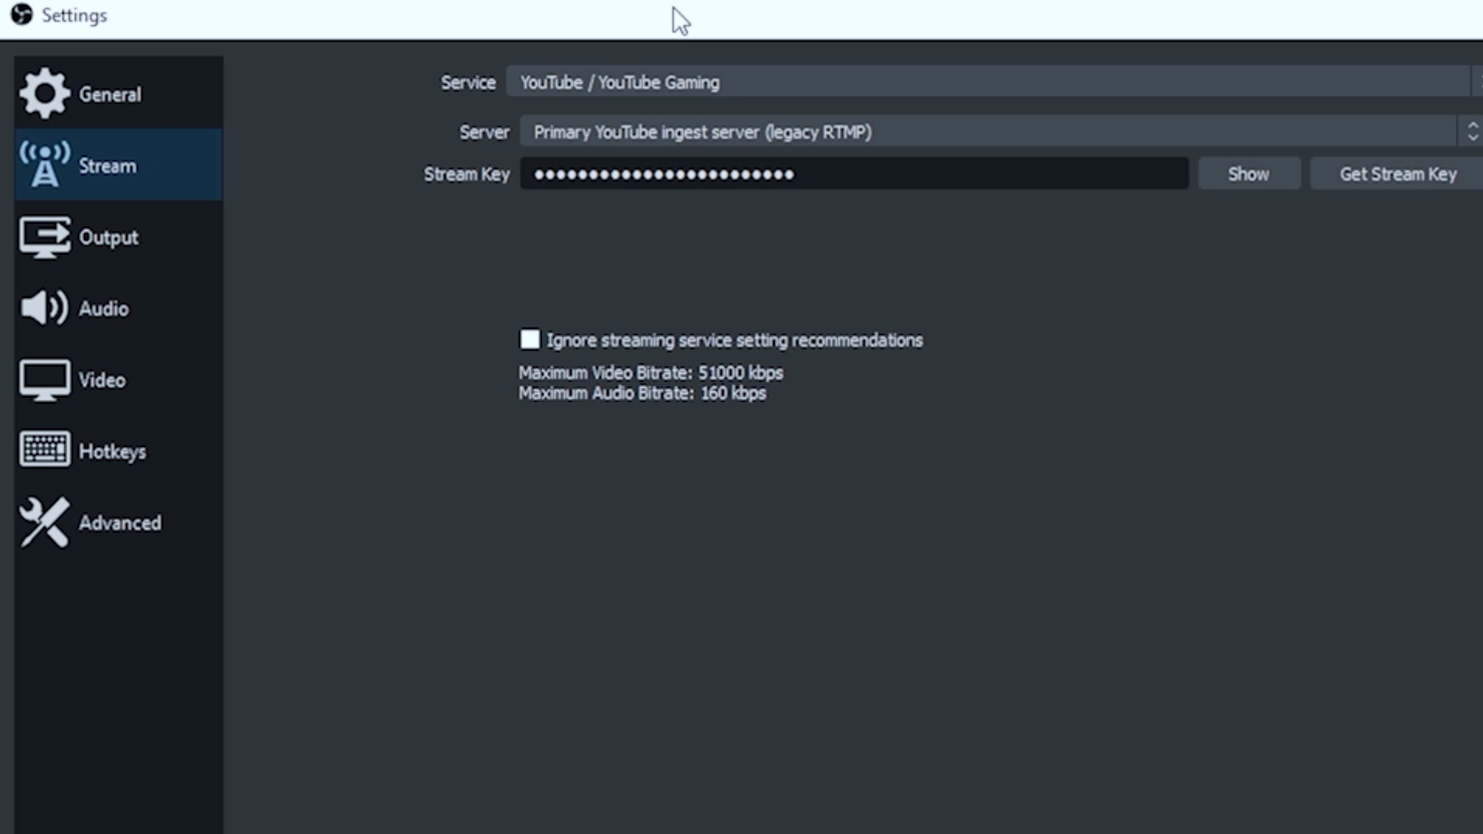
pyautogui.click(75, 235)
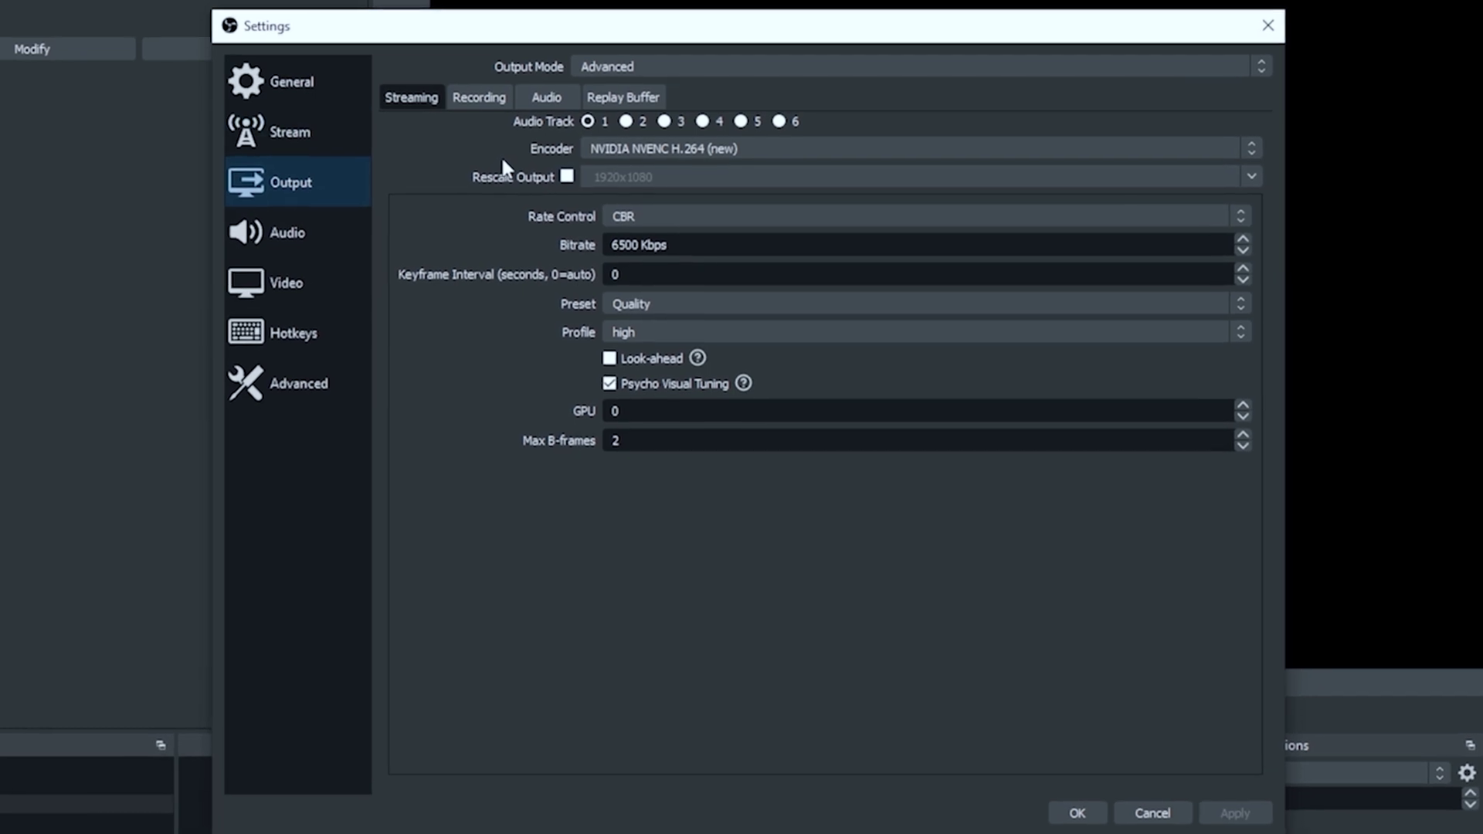
# Review the 1920x1080 Video page and the Output page, then cancel Settings without changes
pyautogui.click(288, 289)
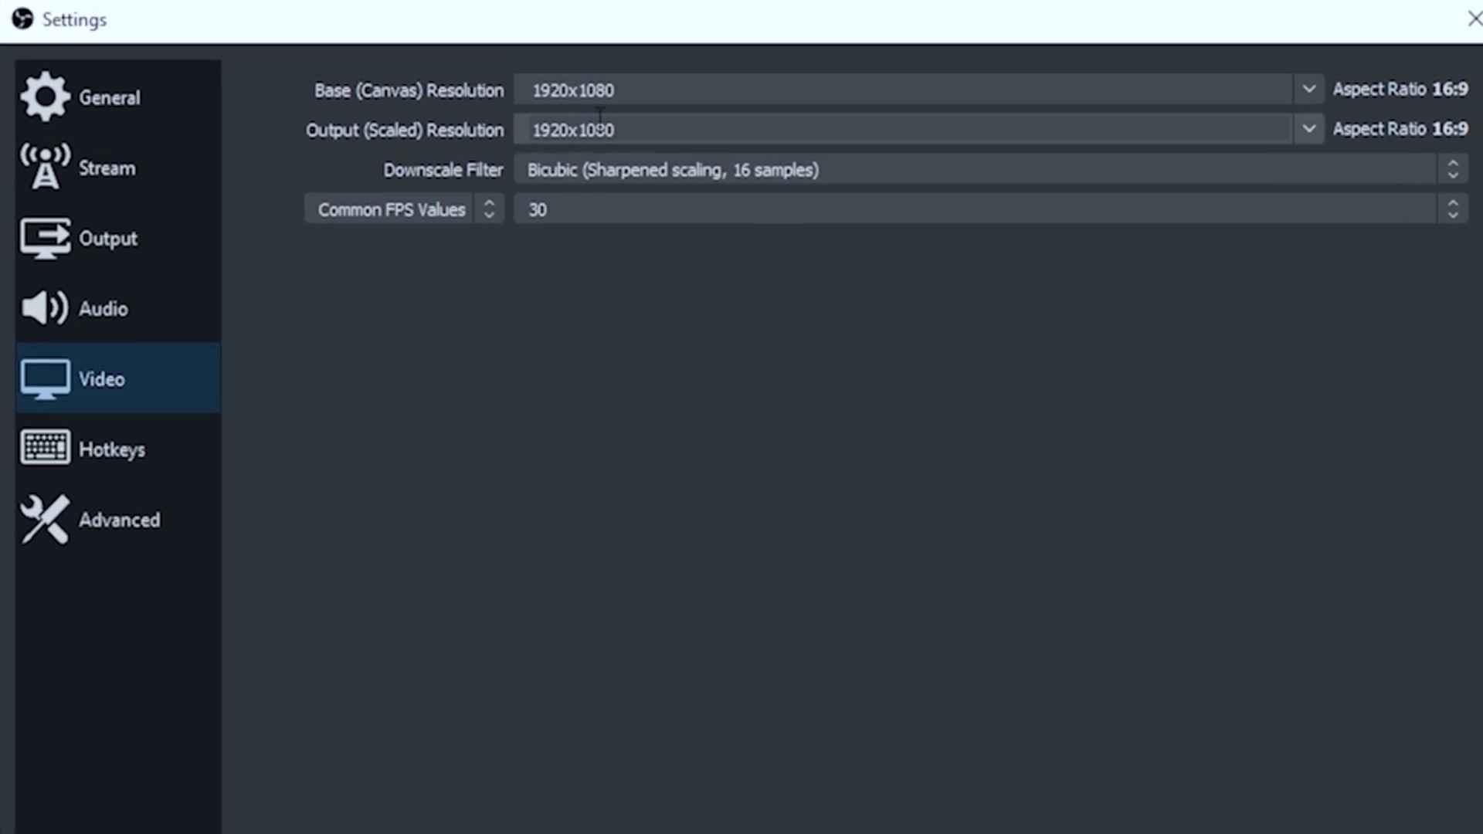
pyautogui.click(110, 241)
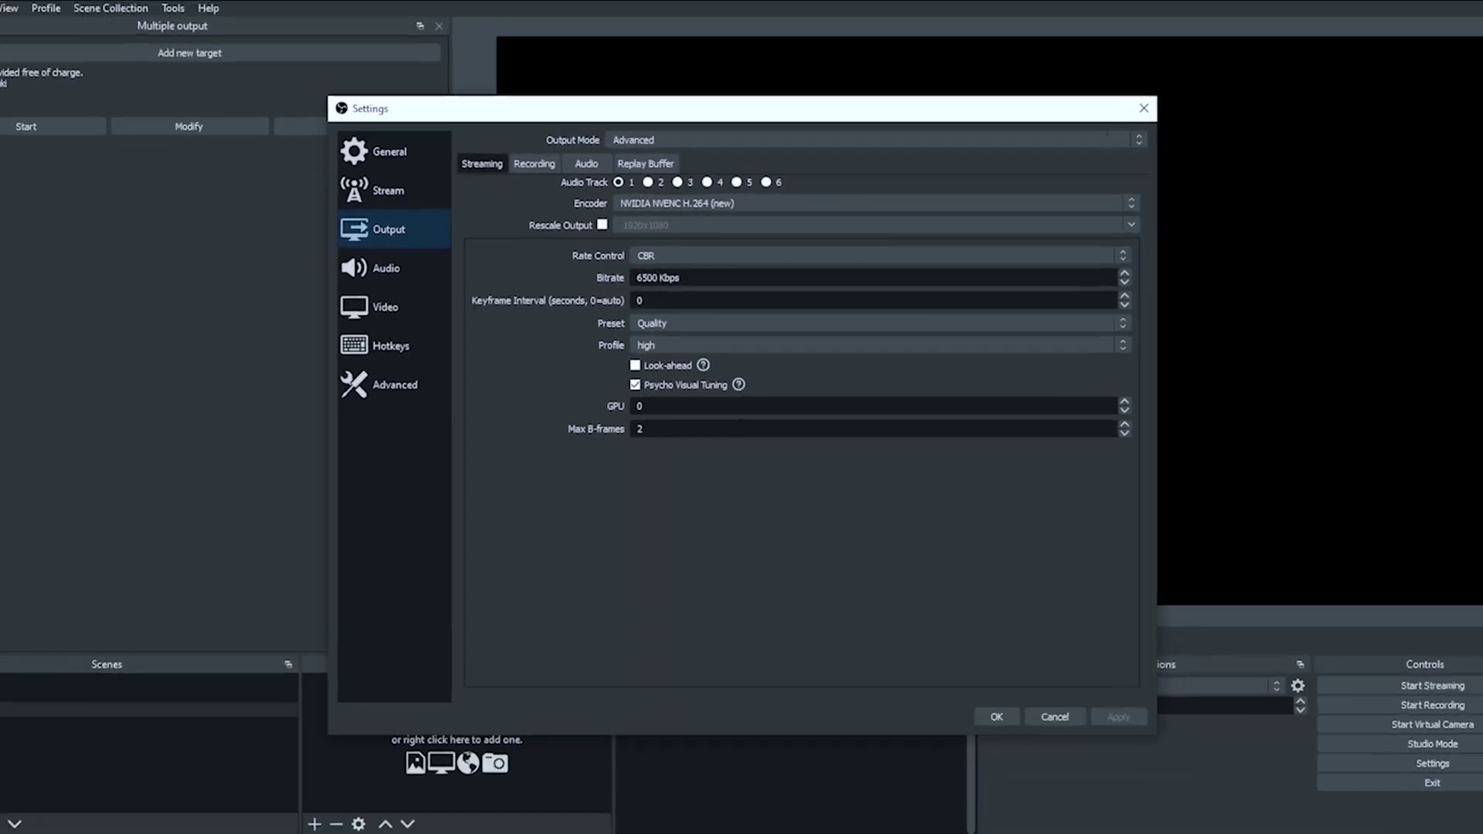
pyautogui.click(1050, 715)
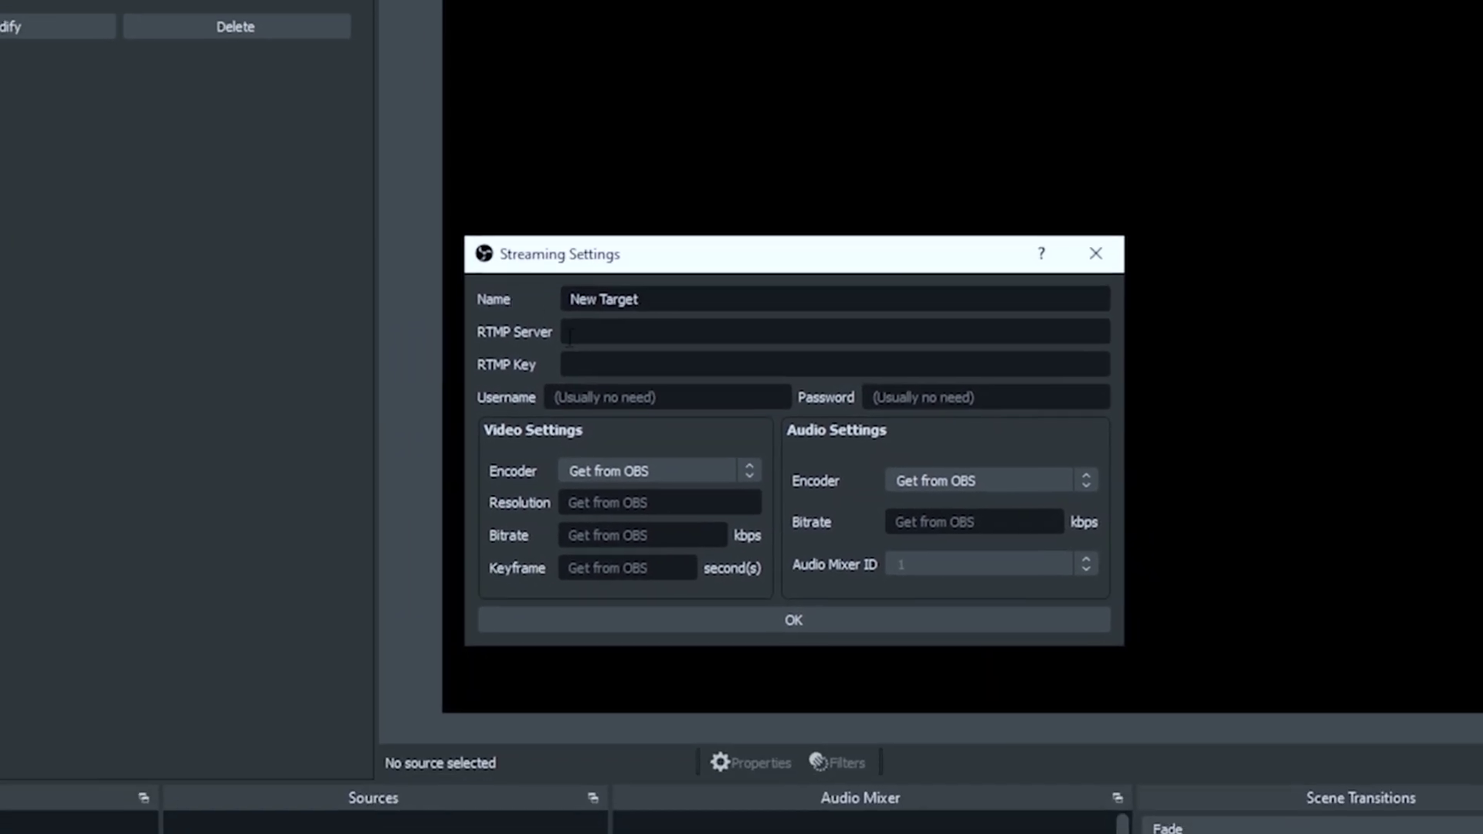
# Replace the target name with 'Twitch' and move the Streaming Settings dialog up
pyautogui.hotkey('ctrl', 'a')
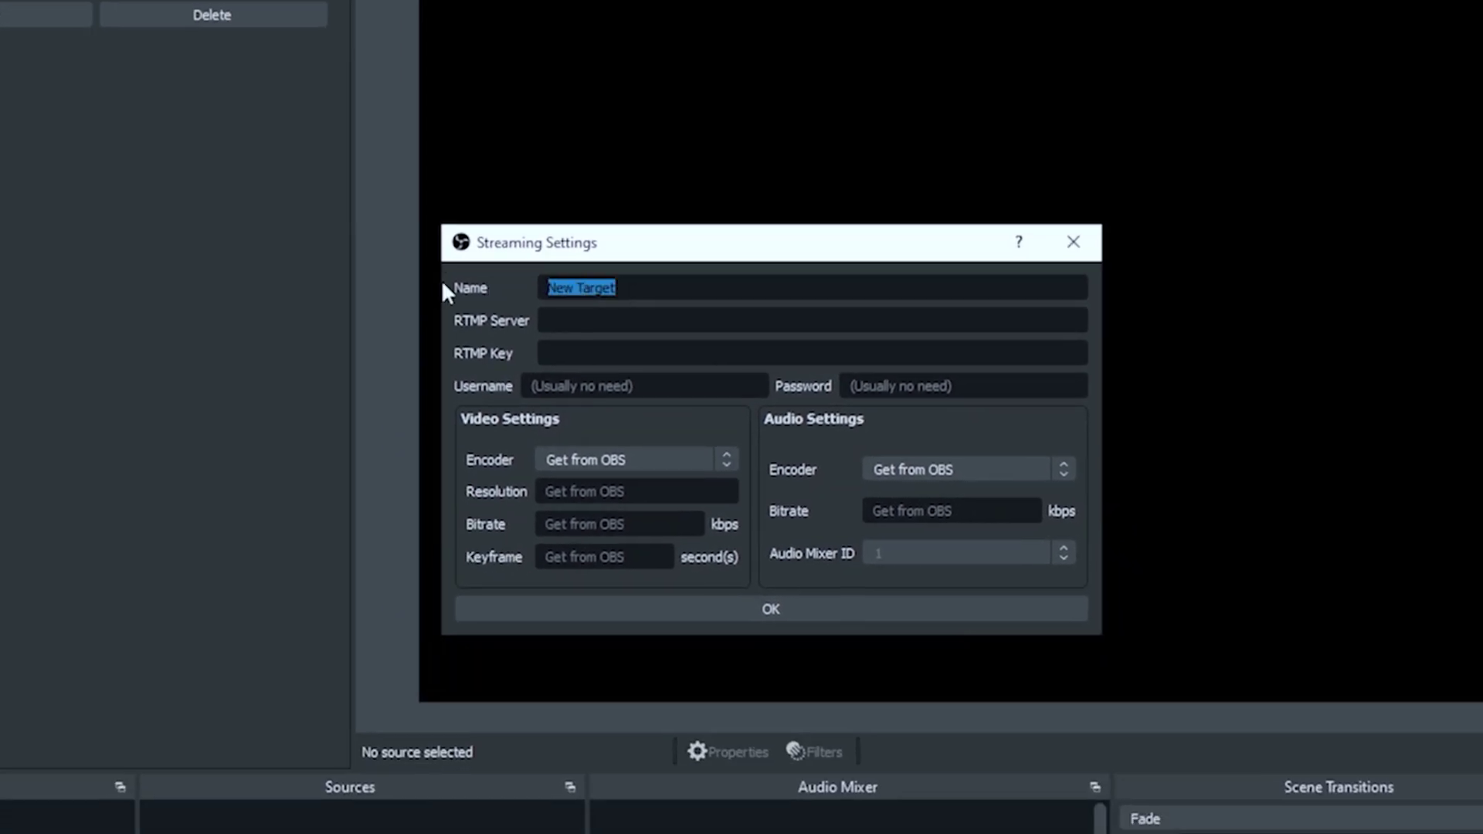
pyautogui.write('Twit')
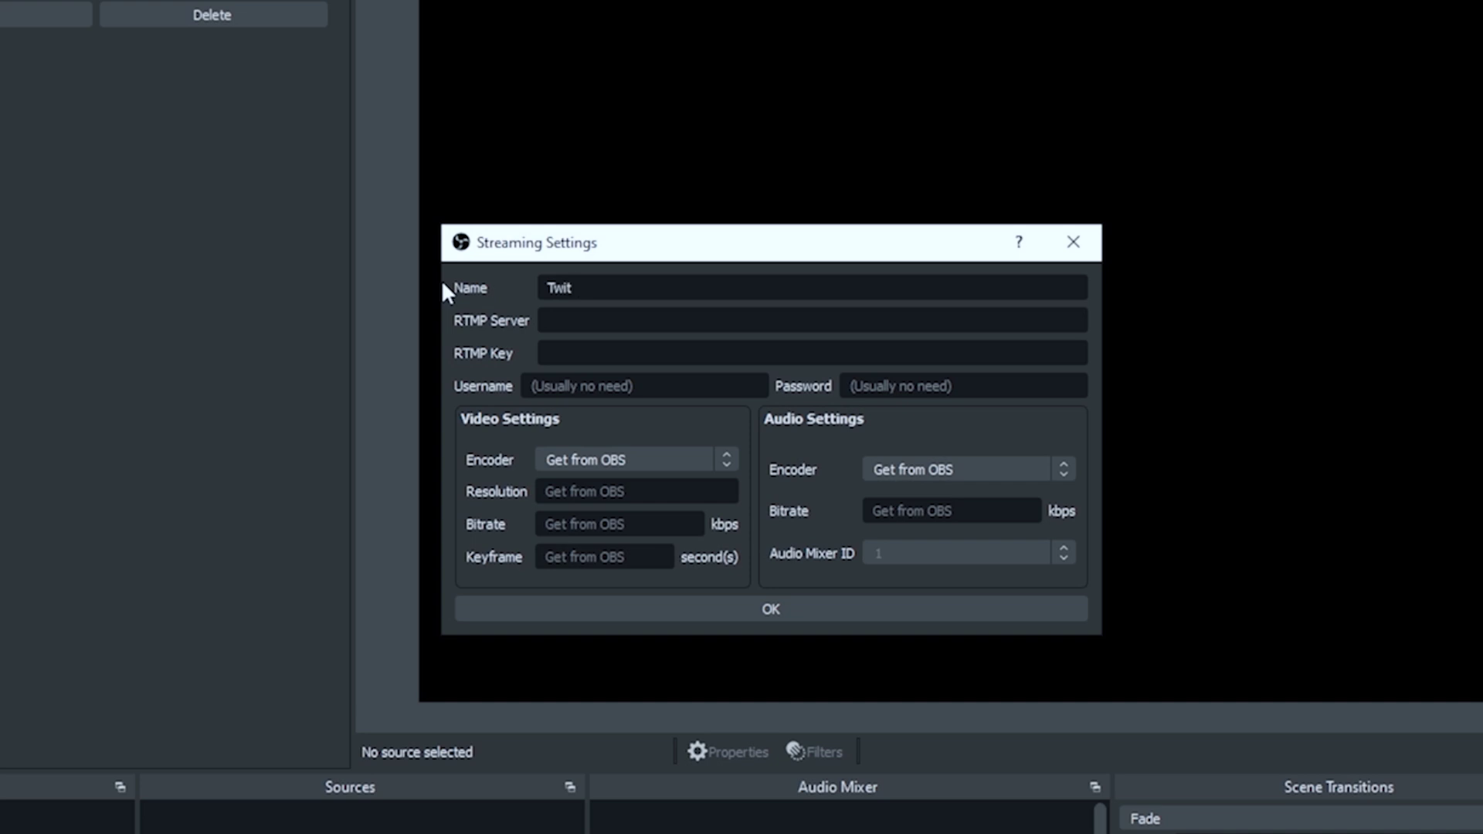
pyautogui.write('ch')
pyautogui.moveTo(629, 242); pyautogui.dragTo(741, 154)
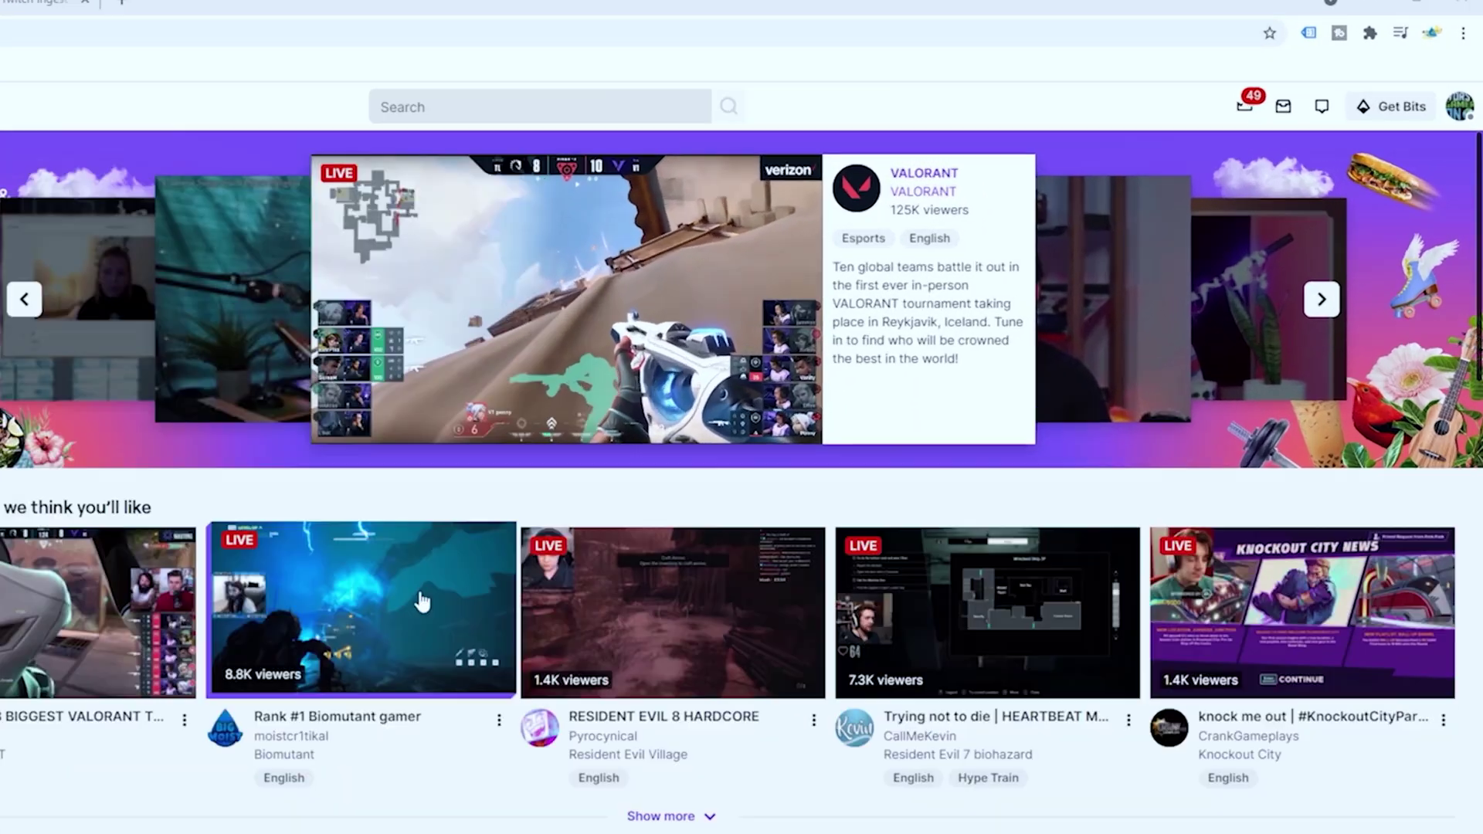
# Copy the Primary Stream key from Twitch Settings > Channel and Videos > Stream
pyautogui.click(1464, 99)
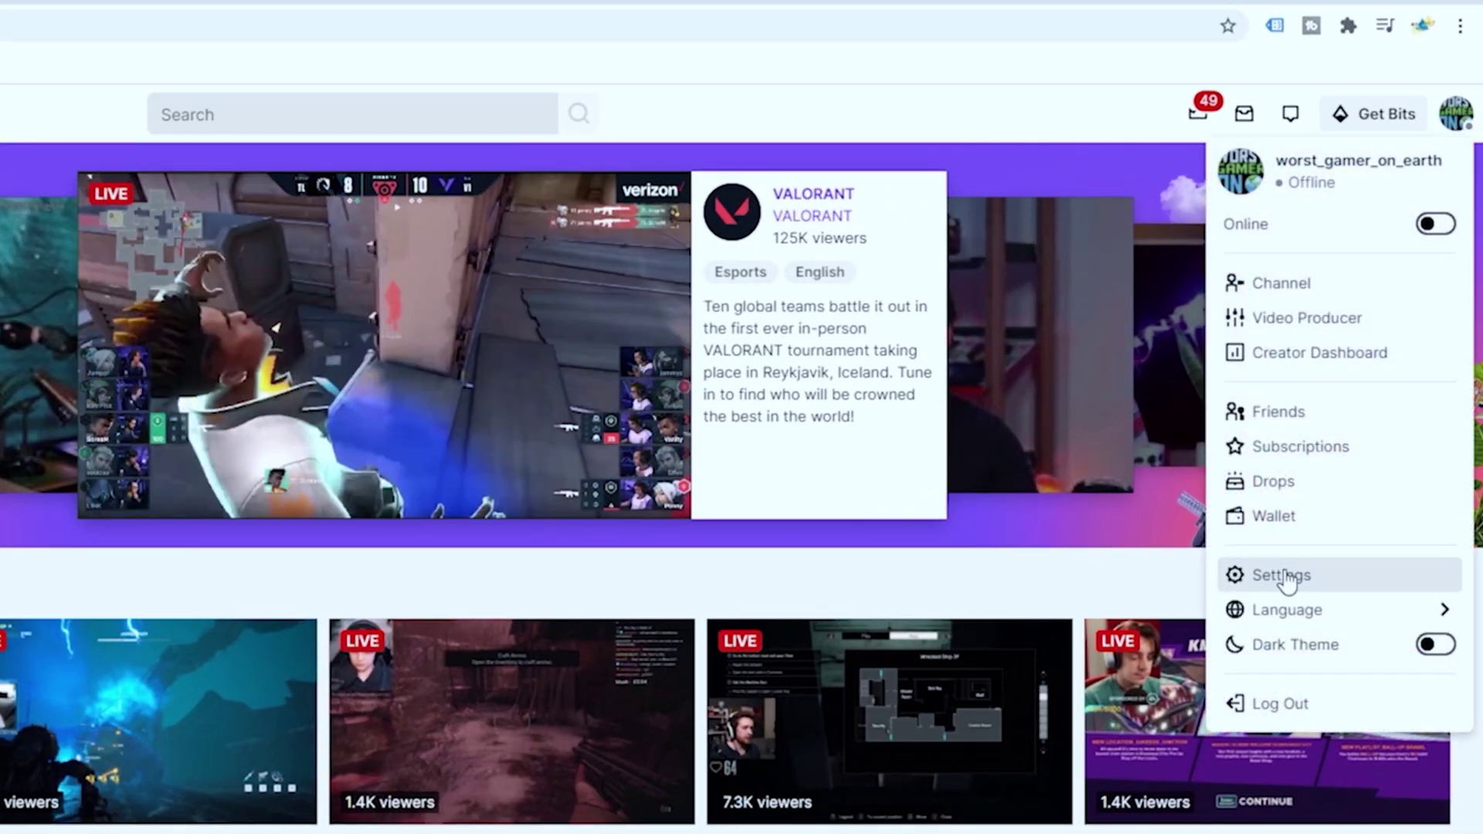
pyautogui.click(1284, 577)
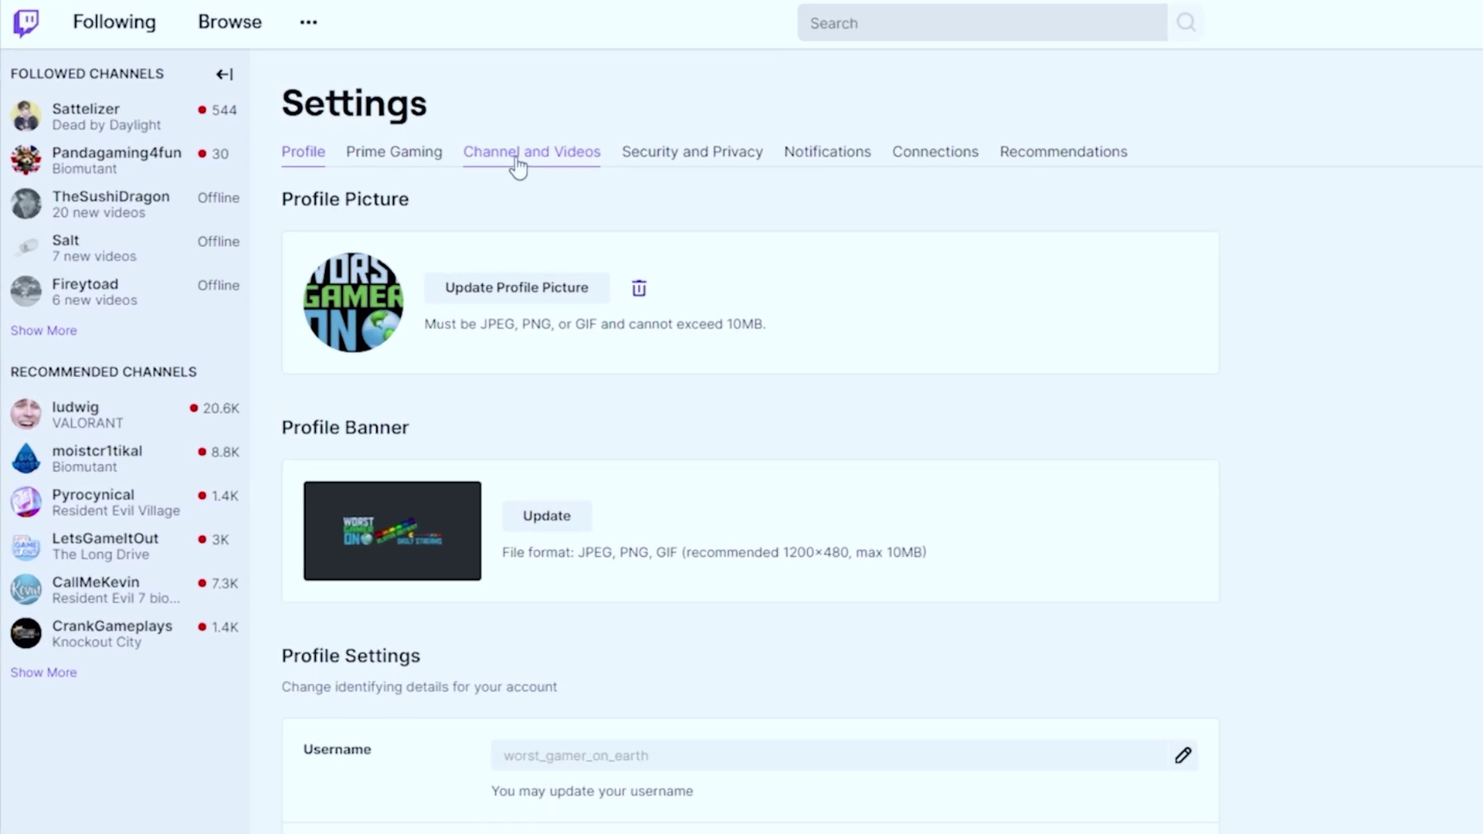
pyautogui.click(516, 165)
pyautogui.click(71, 378)
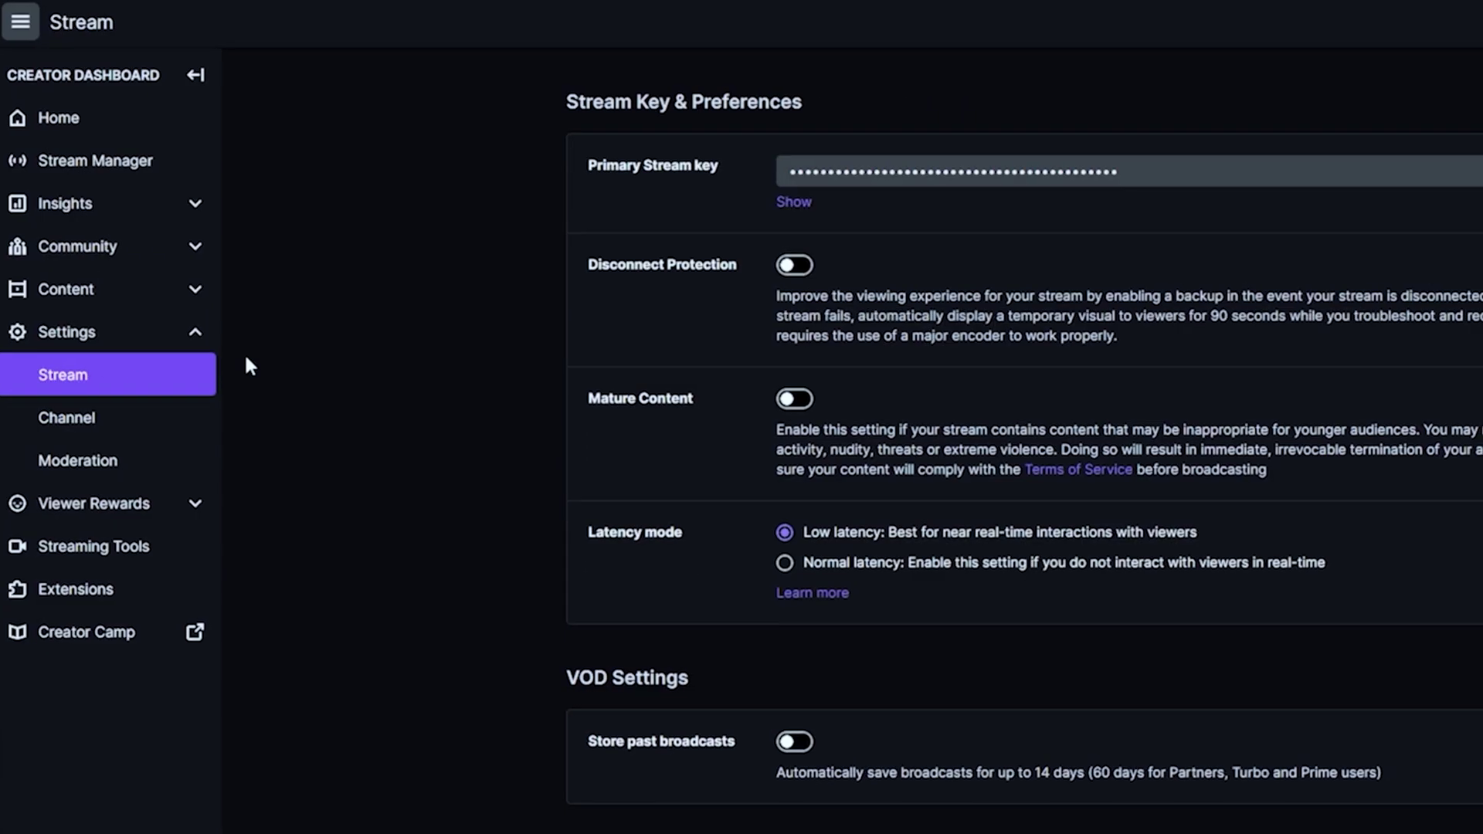
pyautogui.click(1240, 149)
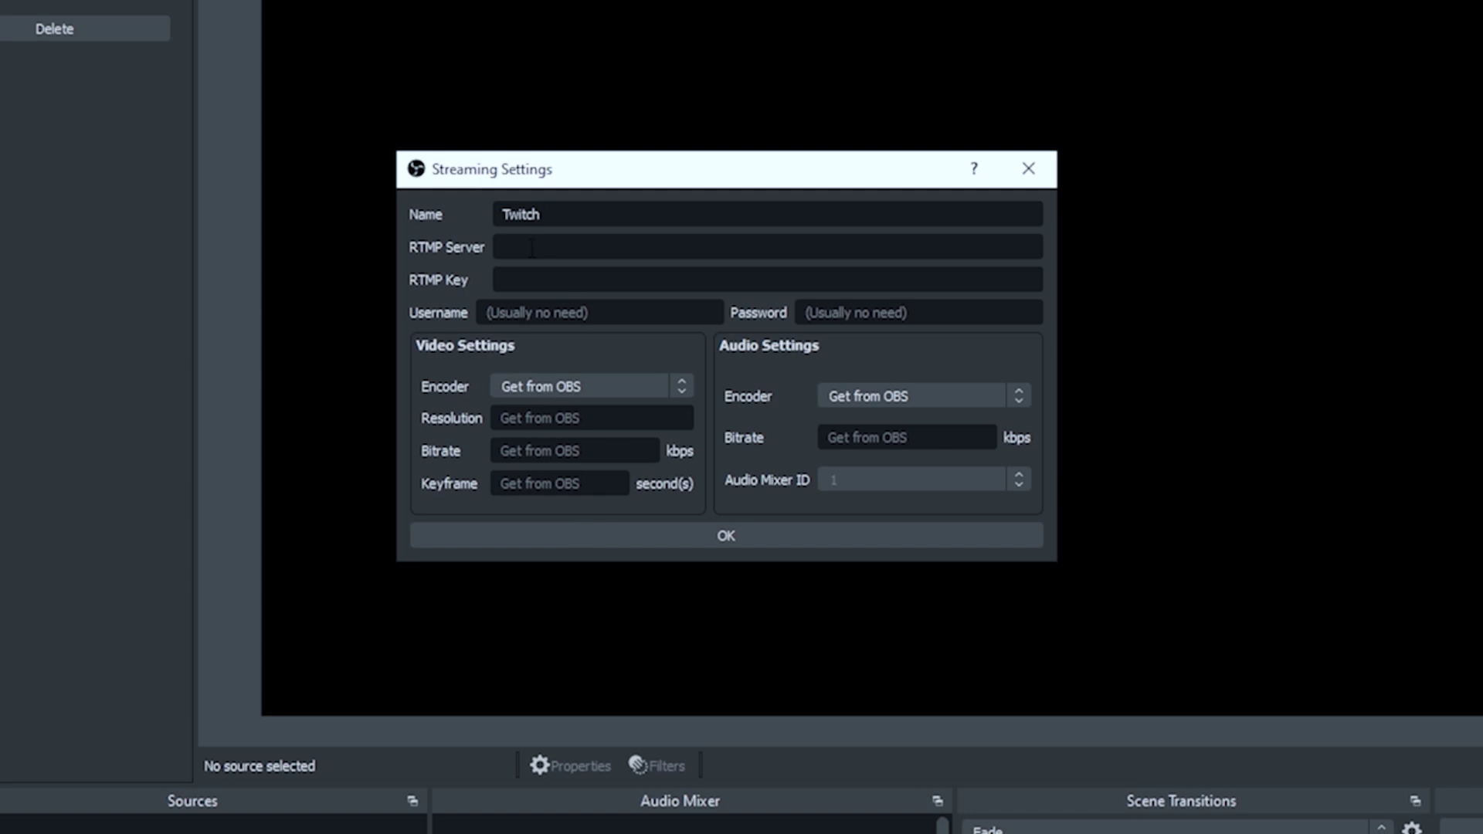
# Paste the copied Twitch stream key into the target's RTMP Key field
pyautogui.click(531, 247)
pyautogui.click(519, 281)
pyautogui.hotkey('ctrl', 'v')
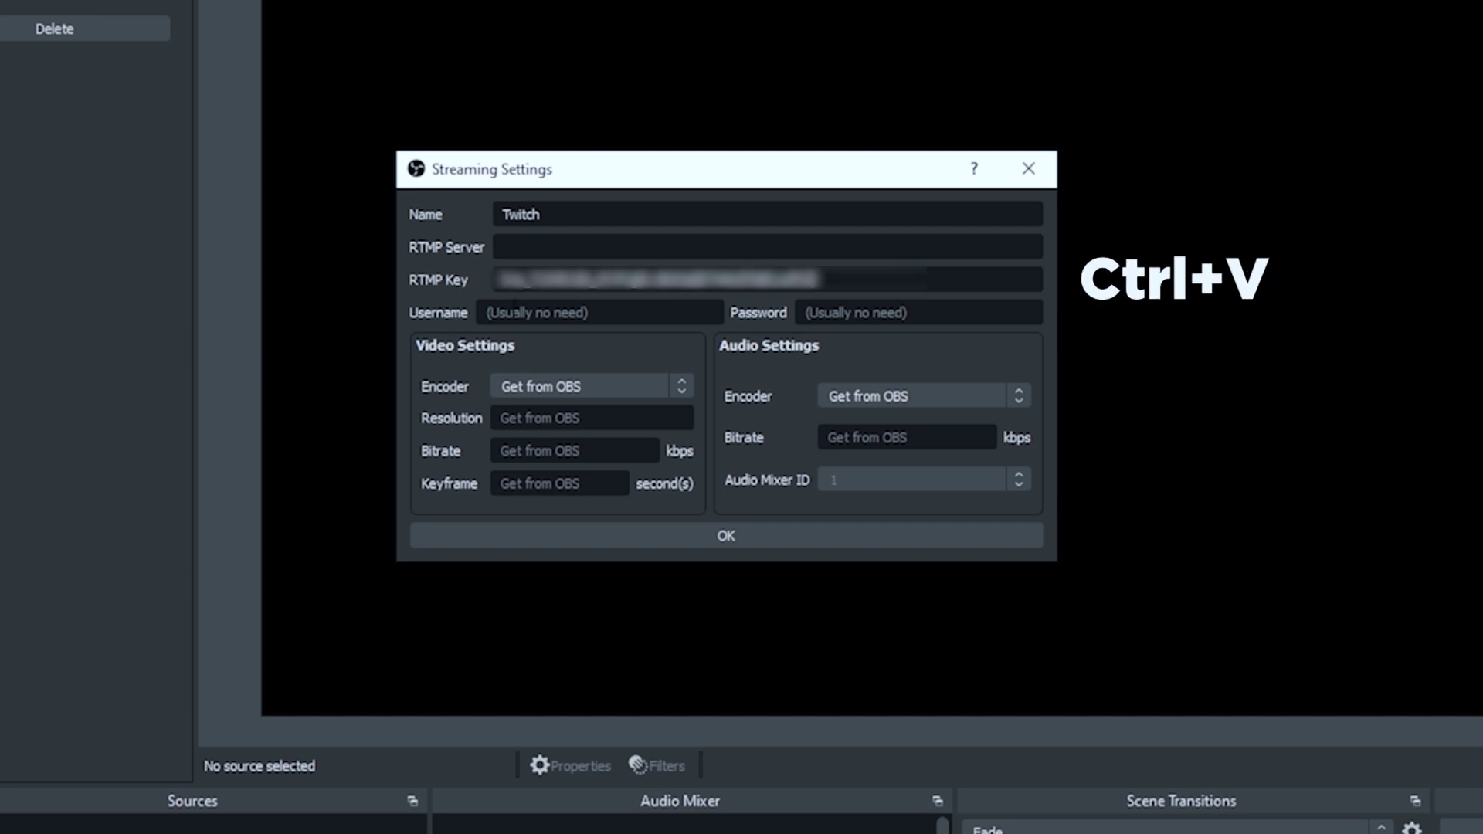
pyautogui.click(504, 247)
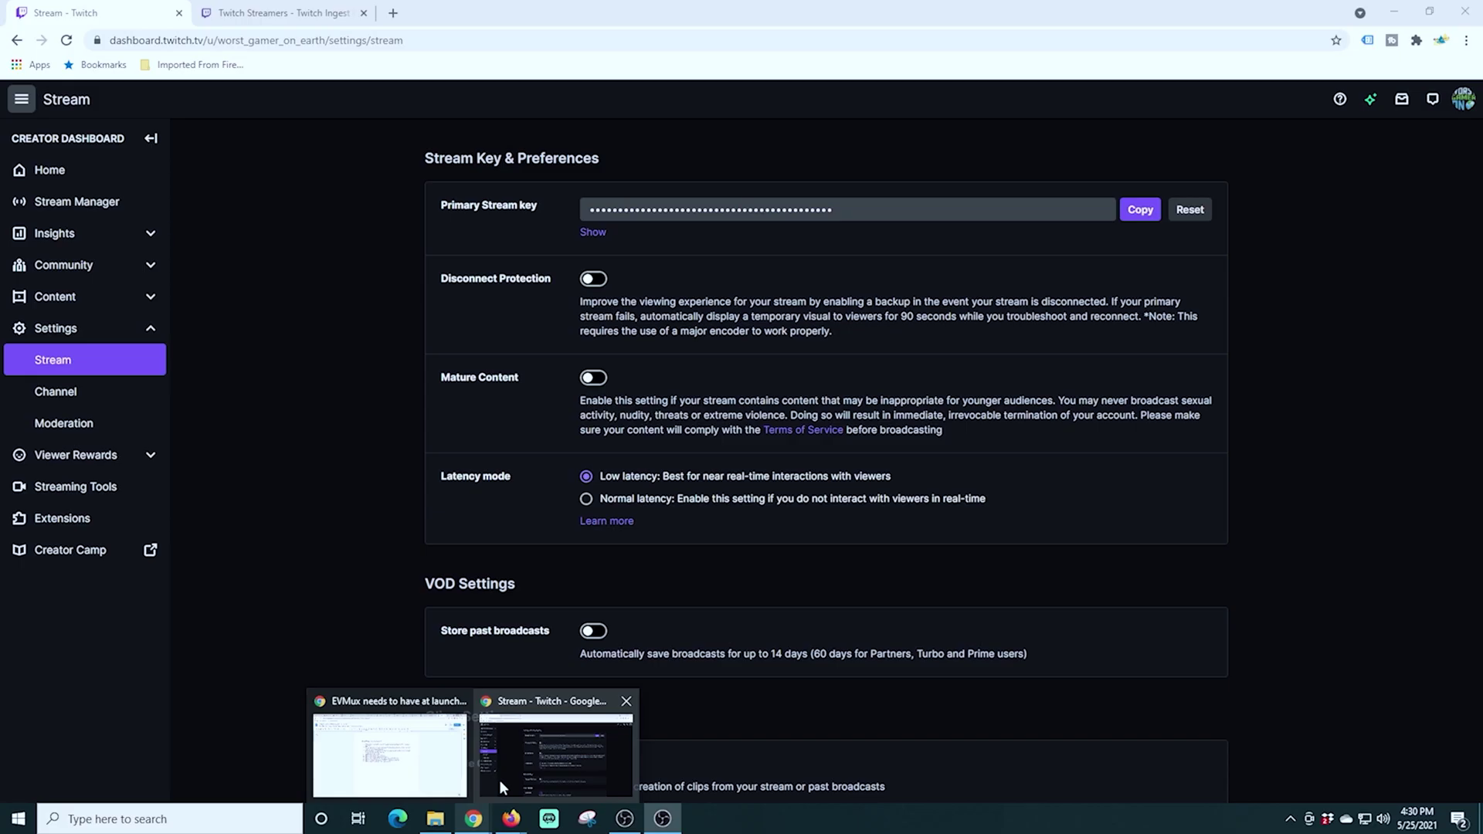
# Copy the #3 New York ingest URL from Twitch's ingest endpoints page
pyautogui.click(499, 781)
pyautogui.click(278, 13)
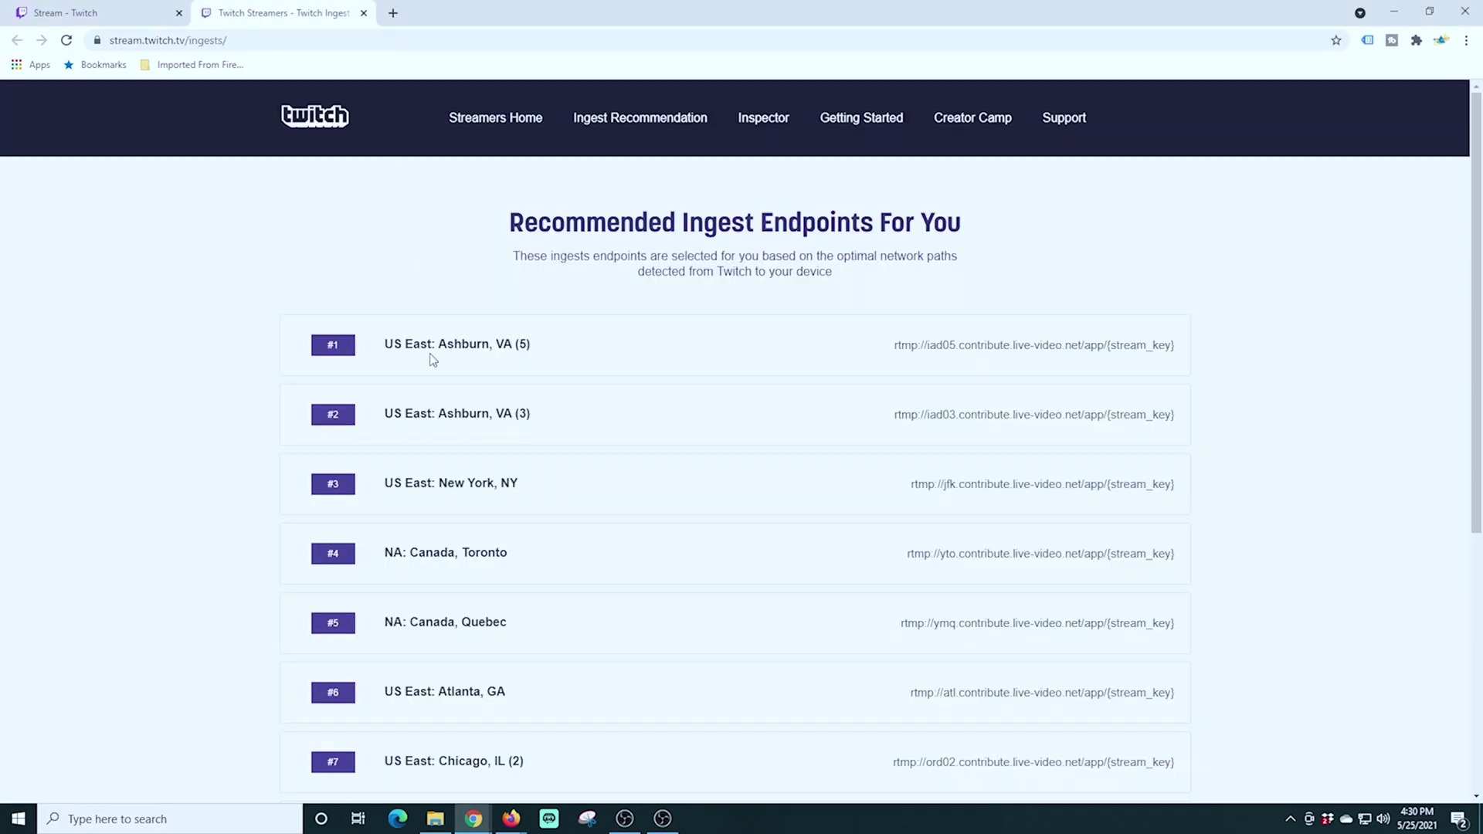
pyautogui.scroll(-3, 432, 360)
pyautogui.scroll(3, 483, 685)
pyautogui.moveTo(910, 493); pyautogui.dragTo(1049, 507)
pyautogui.hotkey('ctrl', 'c')
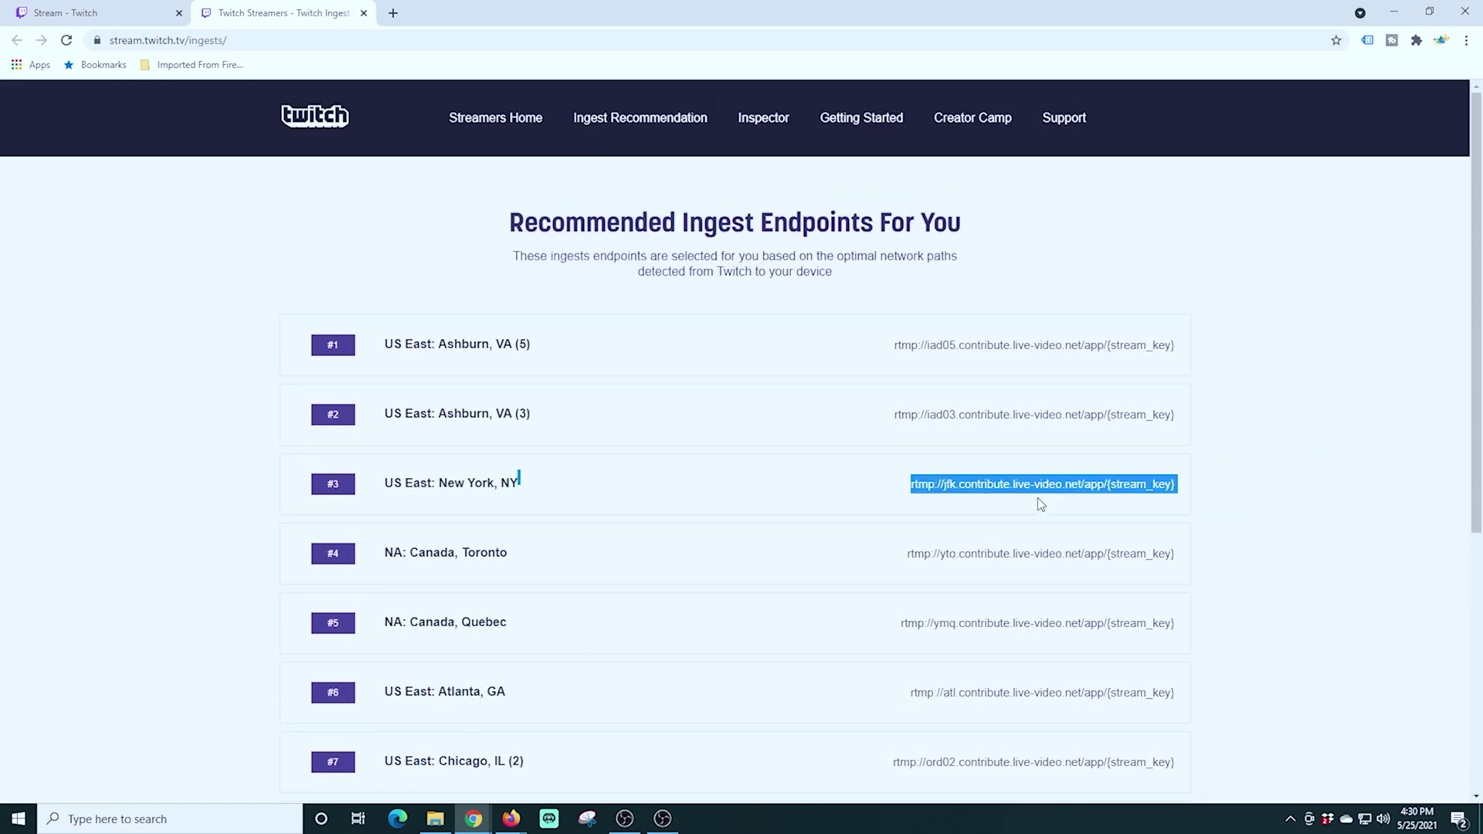
# Paste rtmp://jfk.contribute.live-video.net/app/{stream_key} into RTMP Server and select the {stream_key} placeholder
pyautogui.click(662, 818)
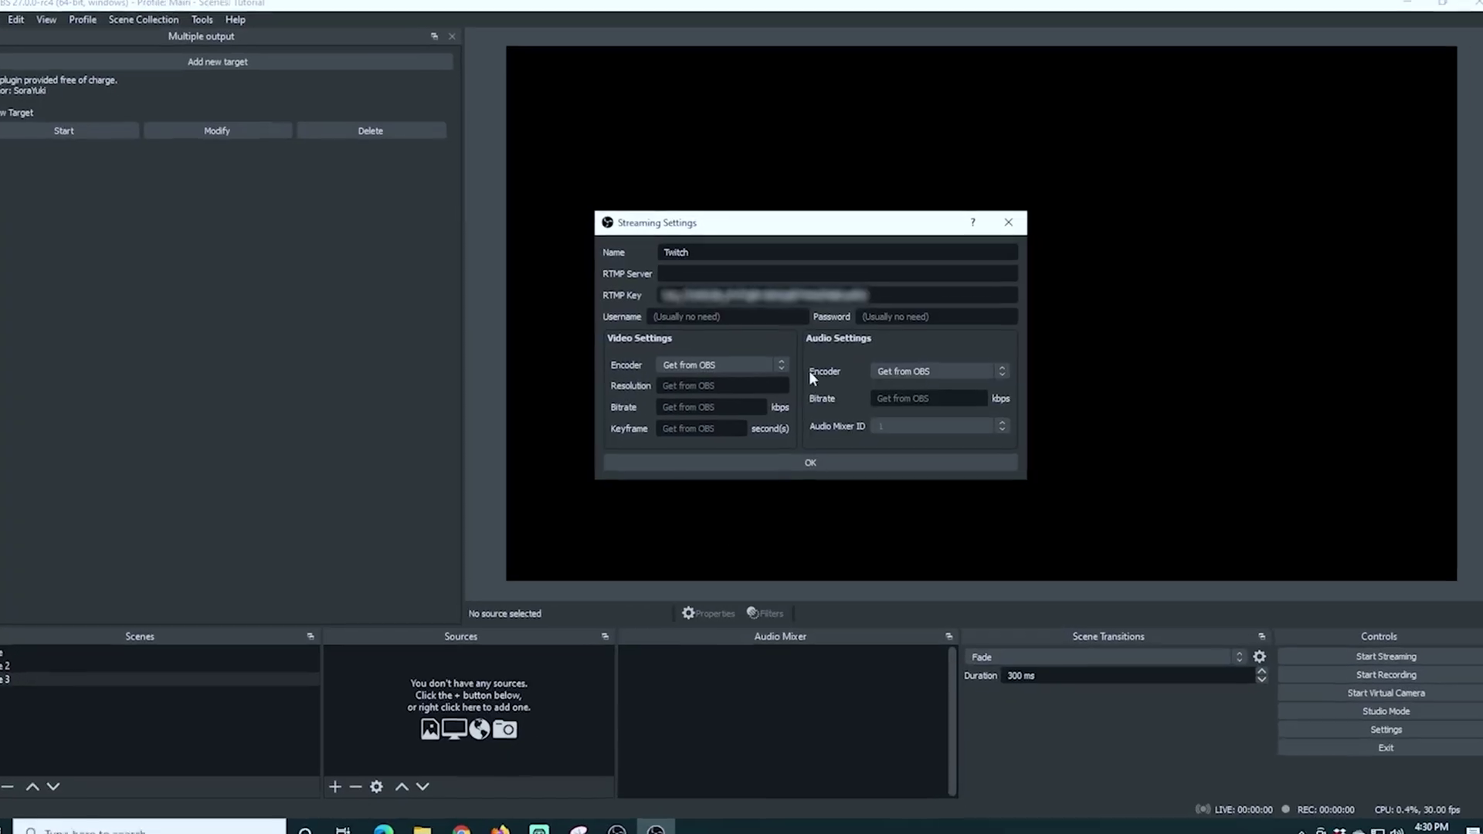
pyautogui.click(894, 274)
pyautogui.hotkey('ctrl', 'v')
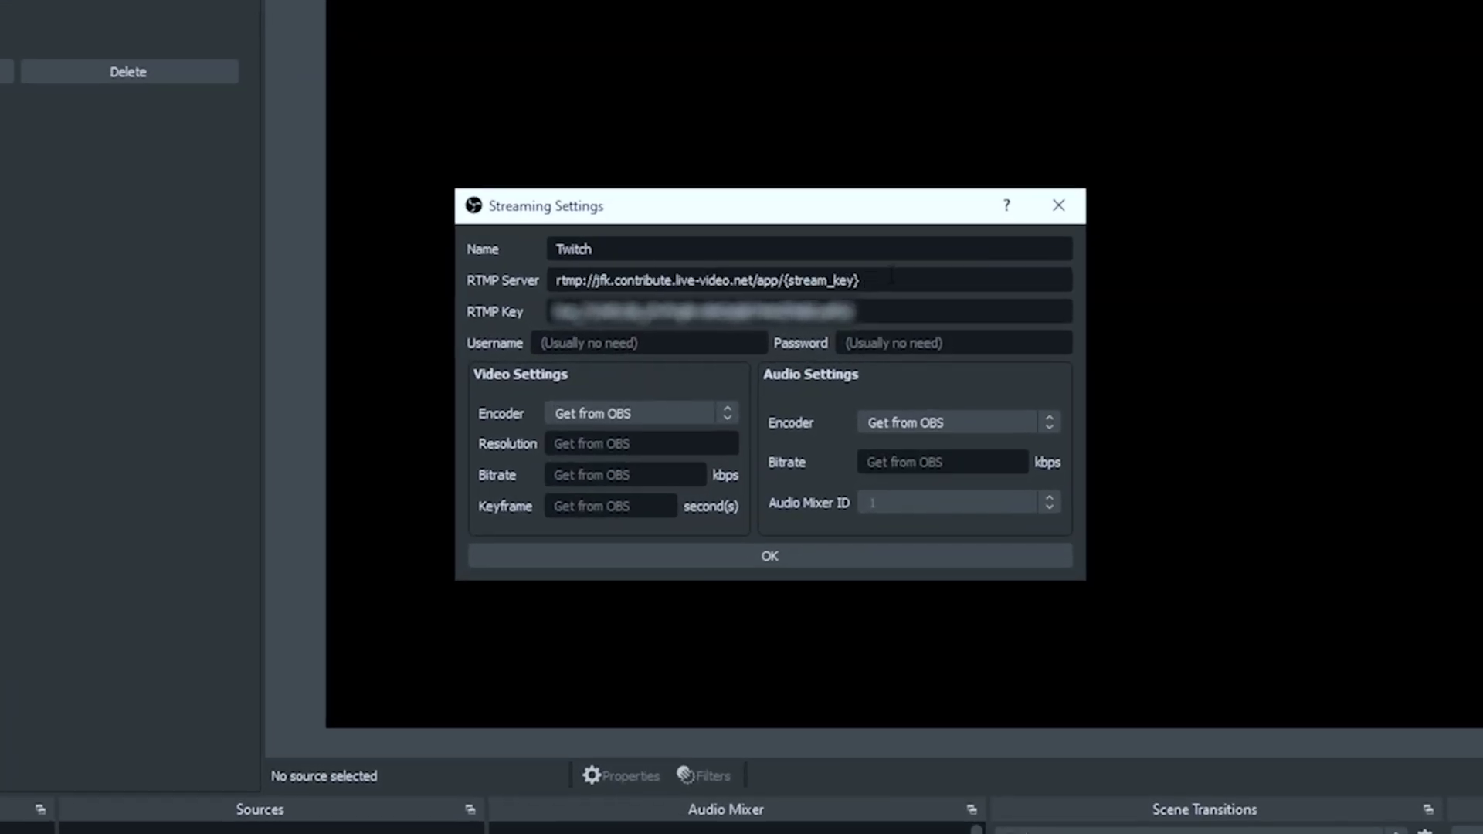
pyautogui.moveTo(891, 279); pyautogui.dragTo(785, 281)
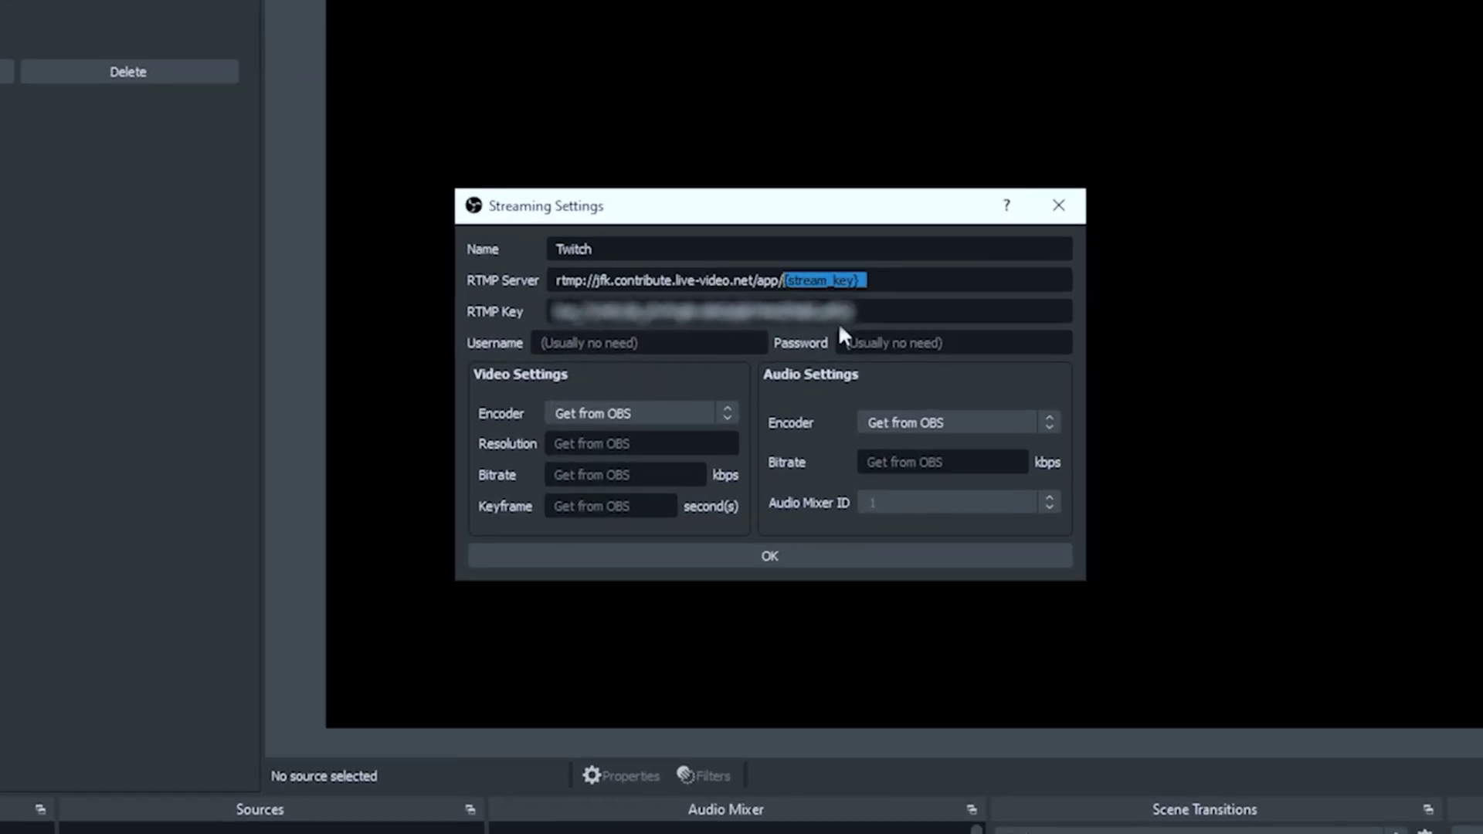
# Trim the server to end at /app/, revert Encoder to Get from OBS, and start naming the next target Facebook
pyautogui.press('BackSpace')
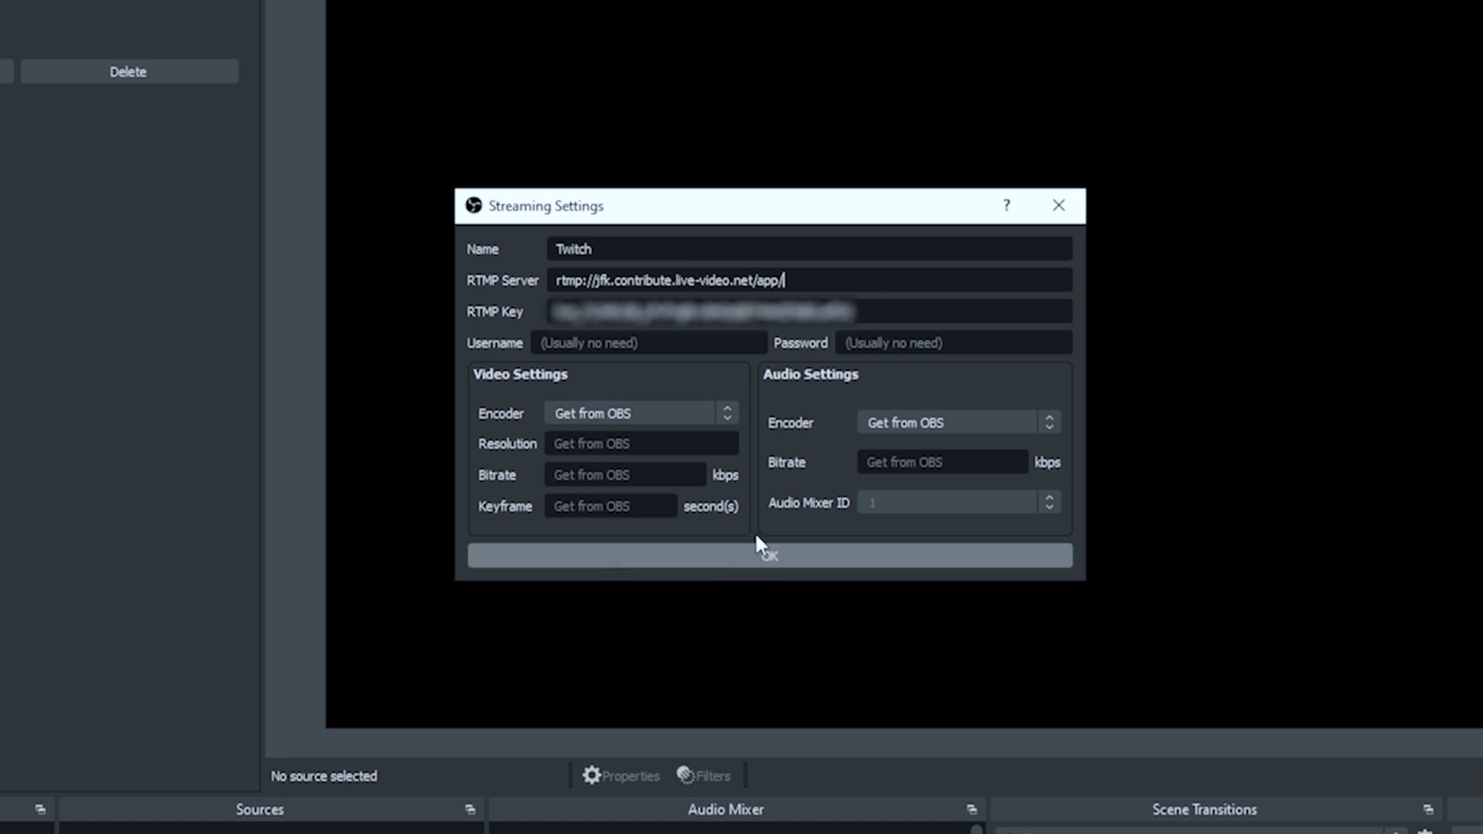
pyautogui.click(729, 411)
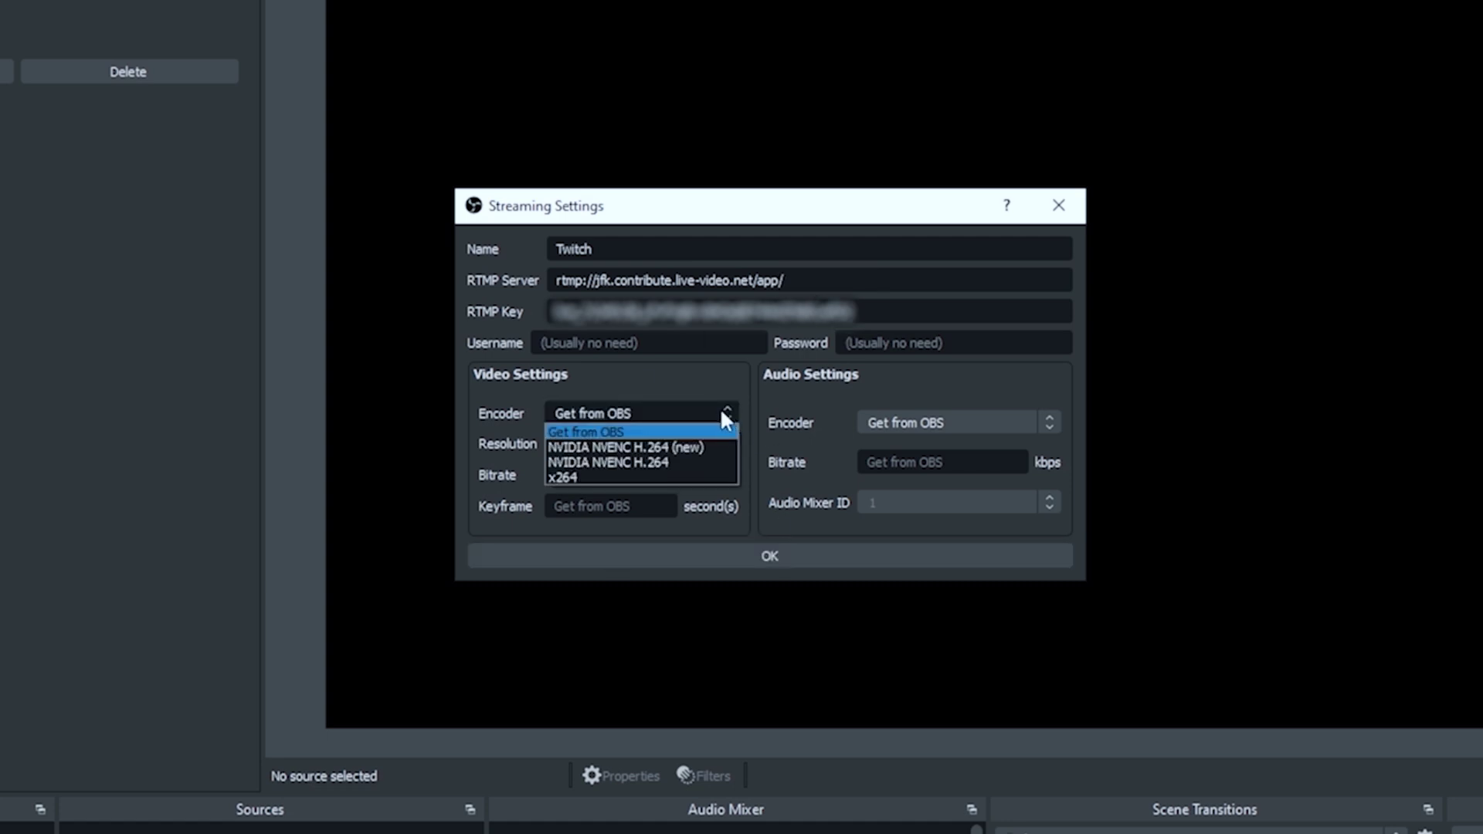
pyautogui.click(599, 448)
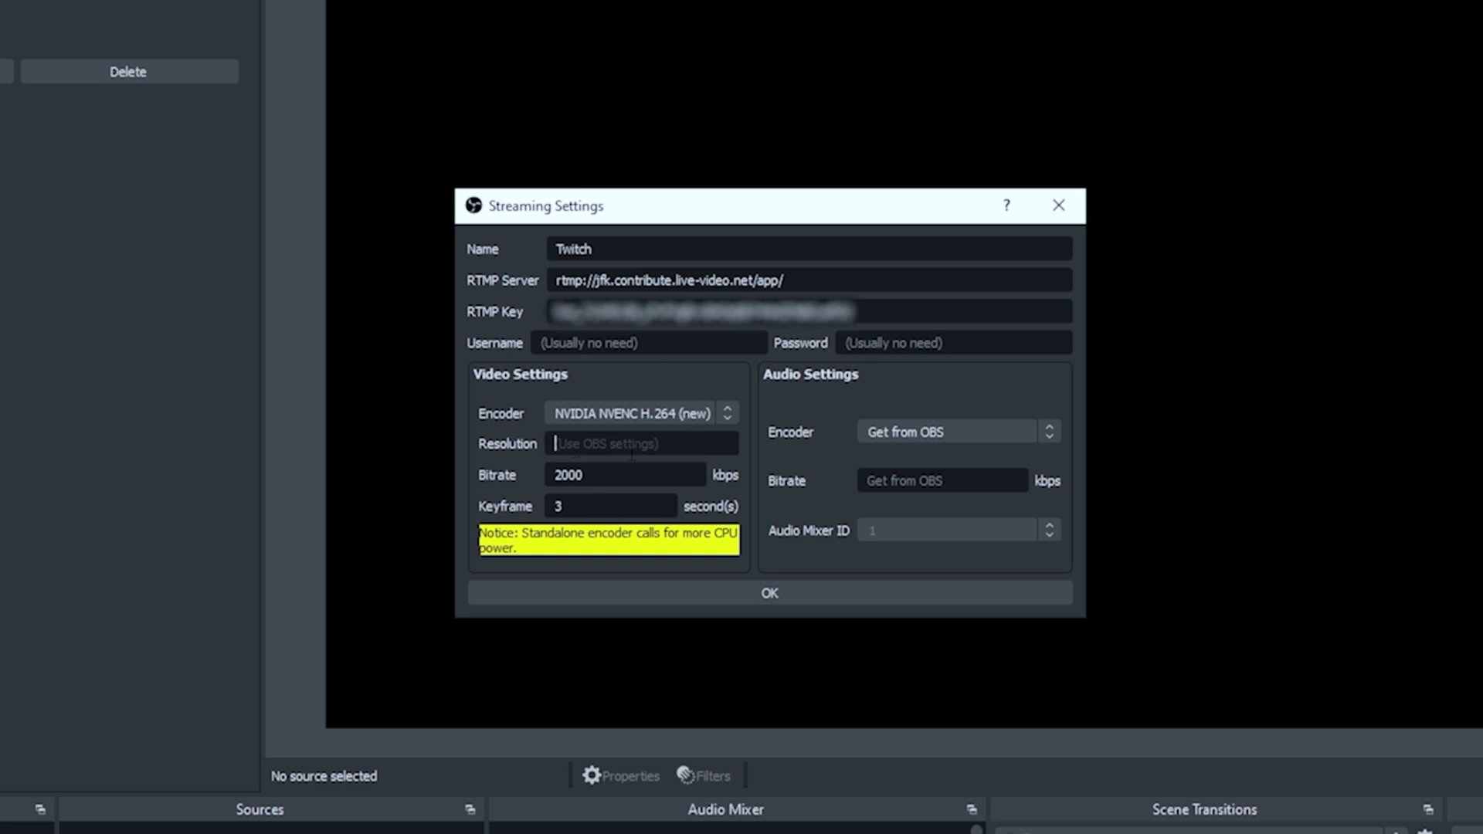
pyautogui.click(626, 444)
pyautogui.write('1920 X 1080')
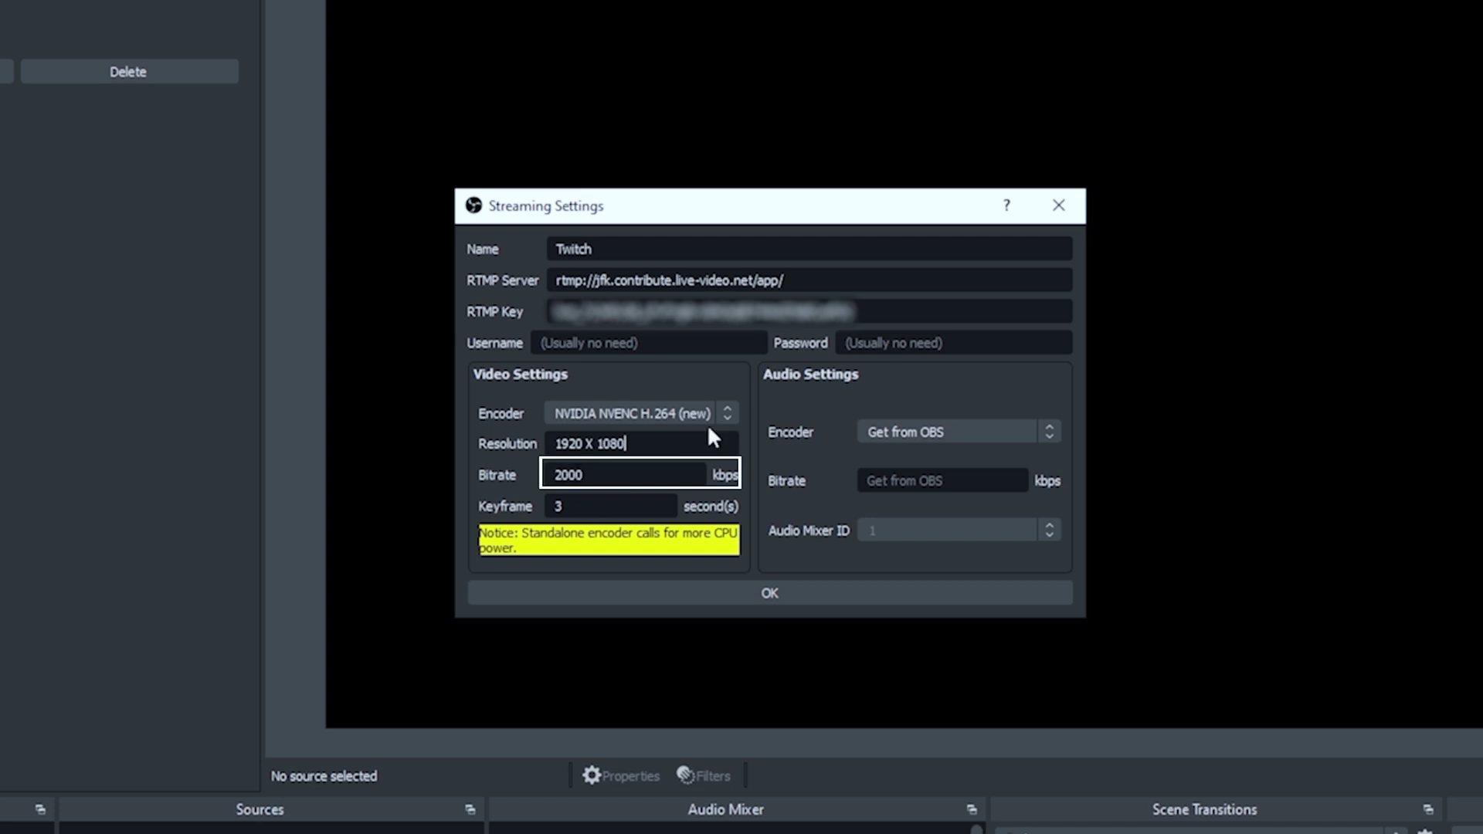
pyautogui.click(731, 414)
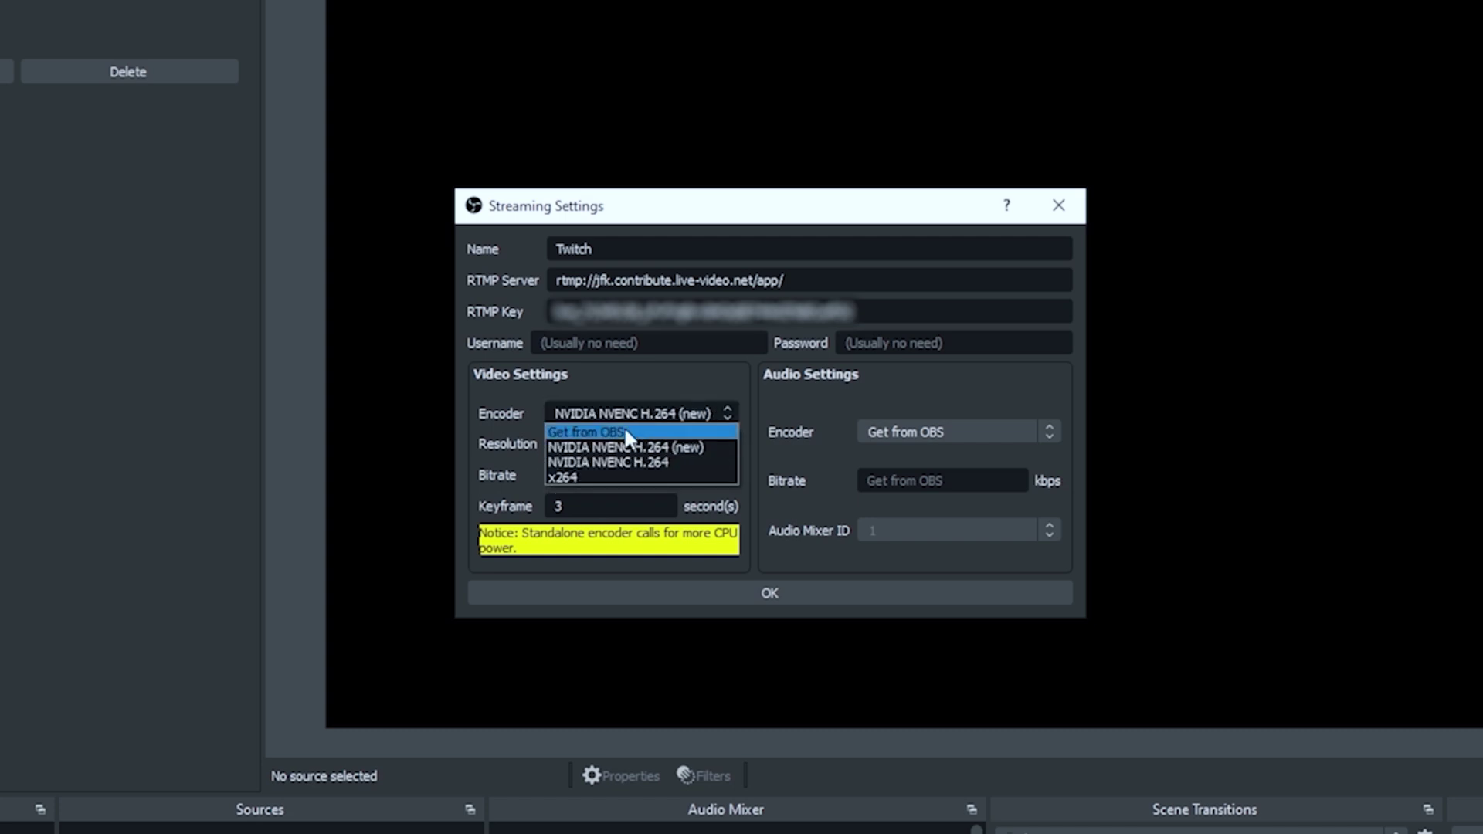
pyautogui.click(626, 431)
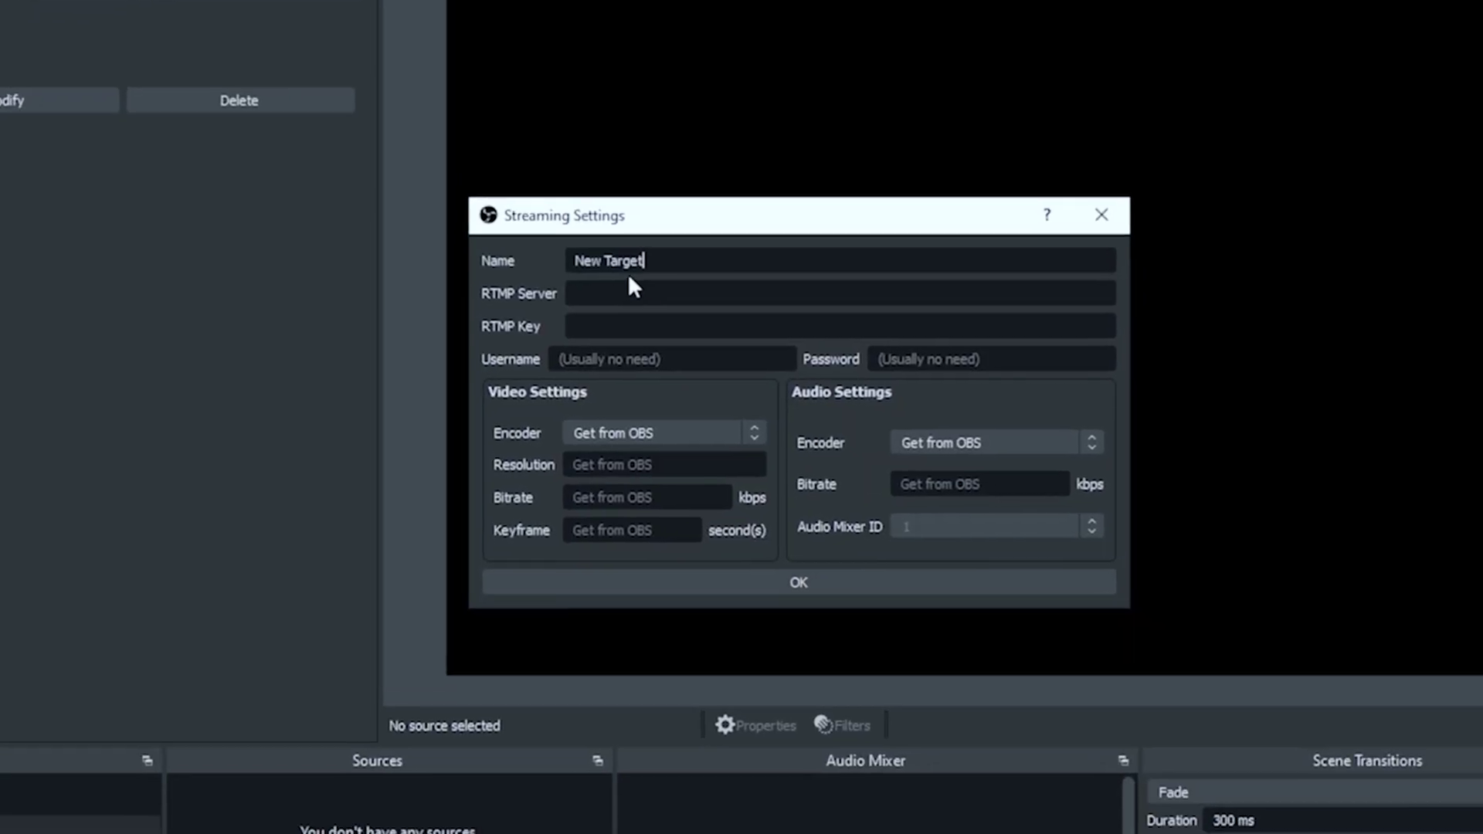
pyautogui.hotkey('ctrl', 'a')
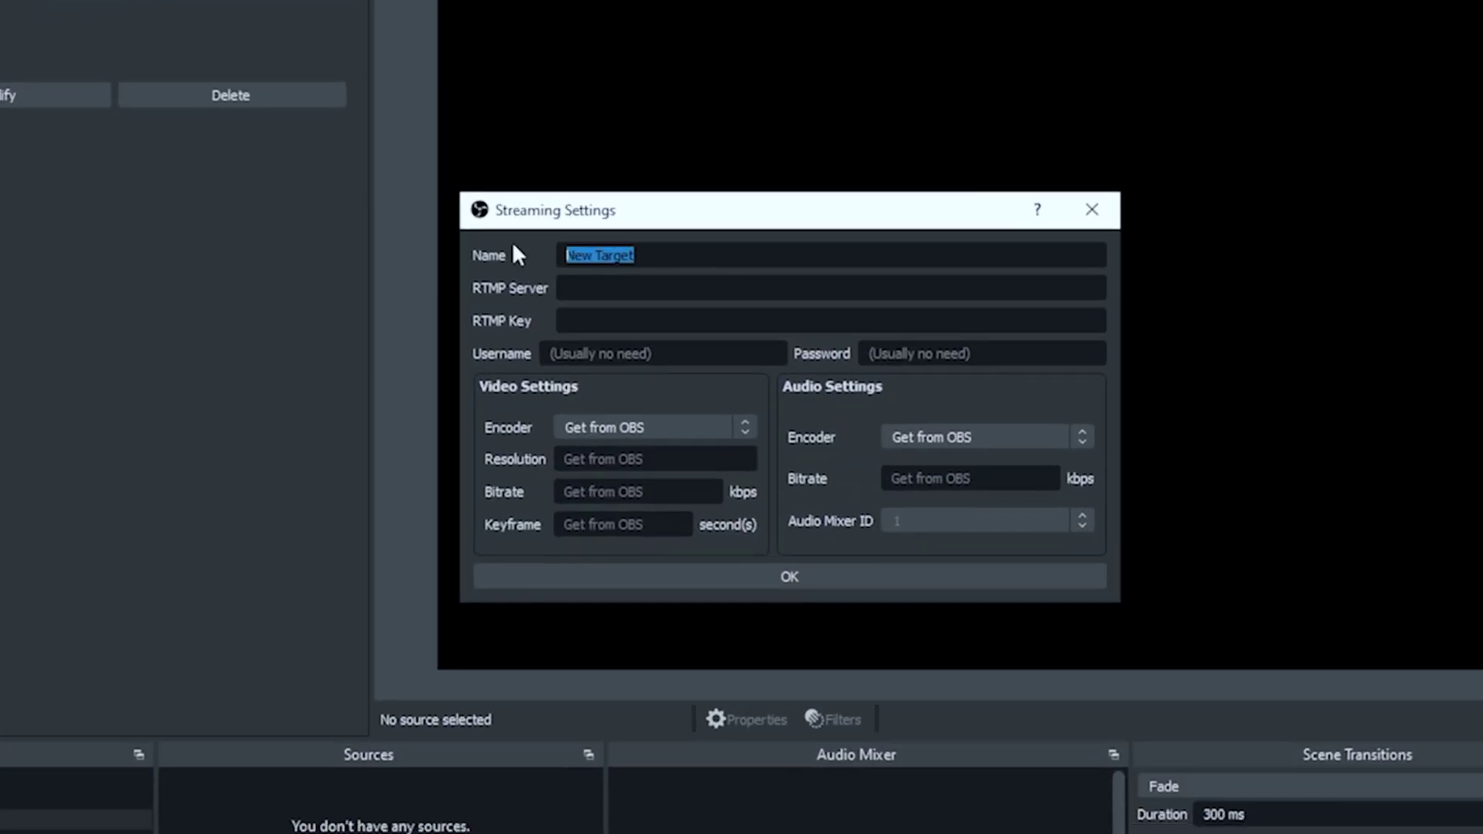
pyautogui.write('Face')
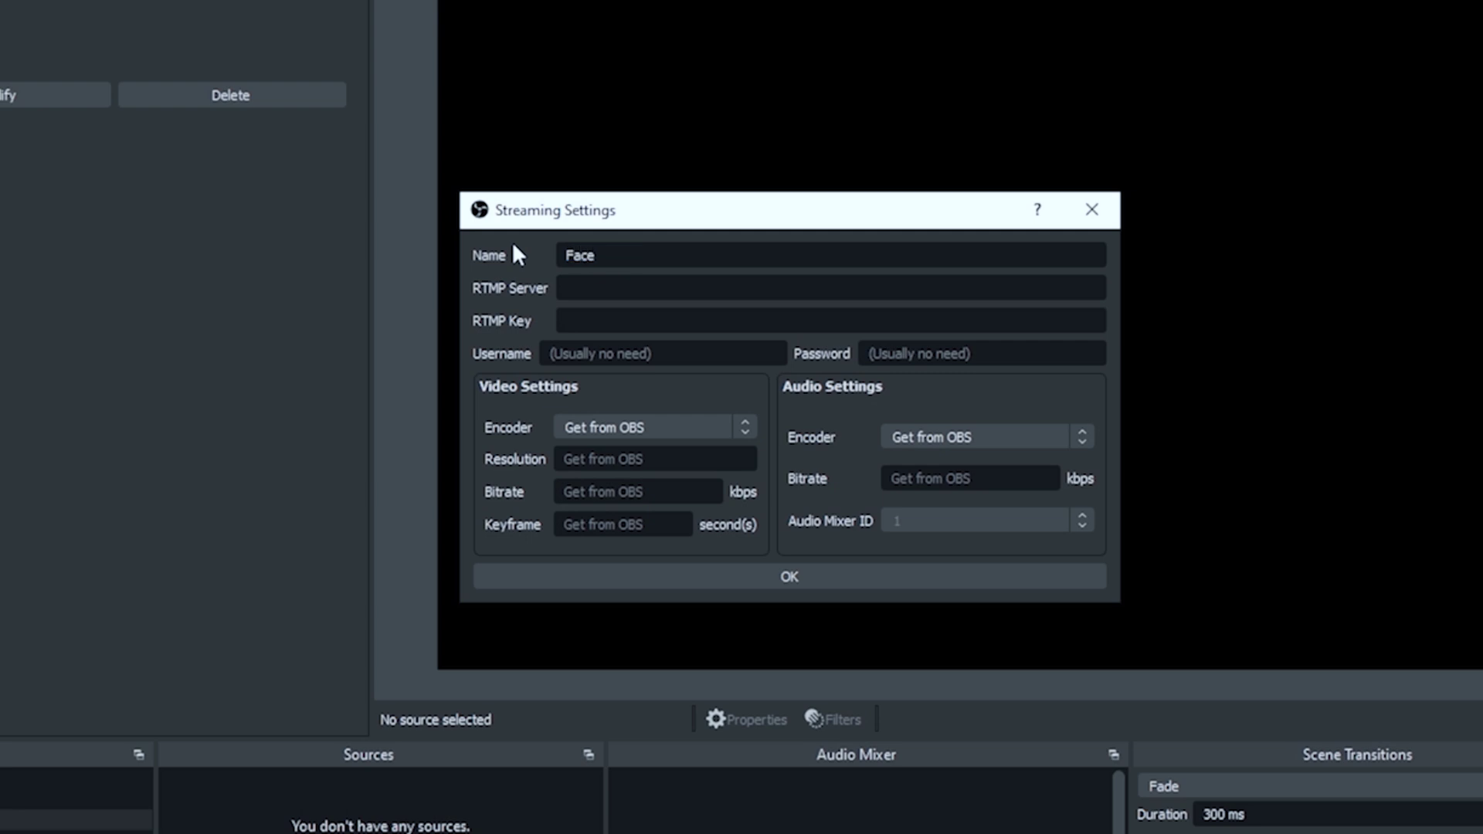
pyautogui.write('book')
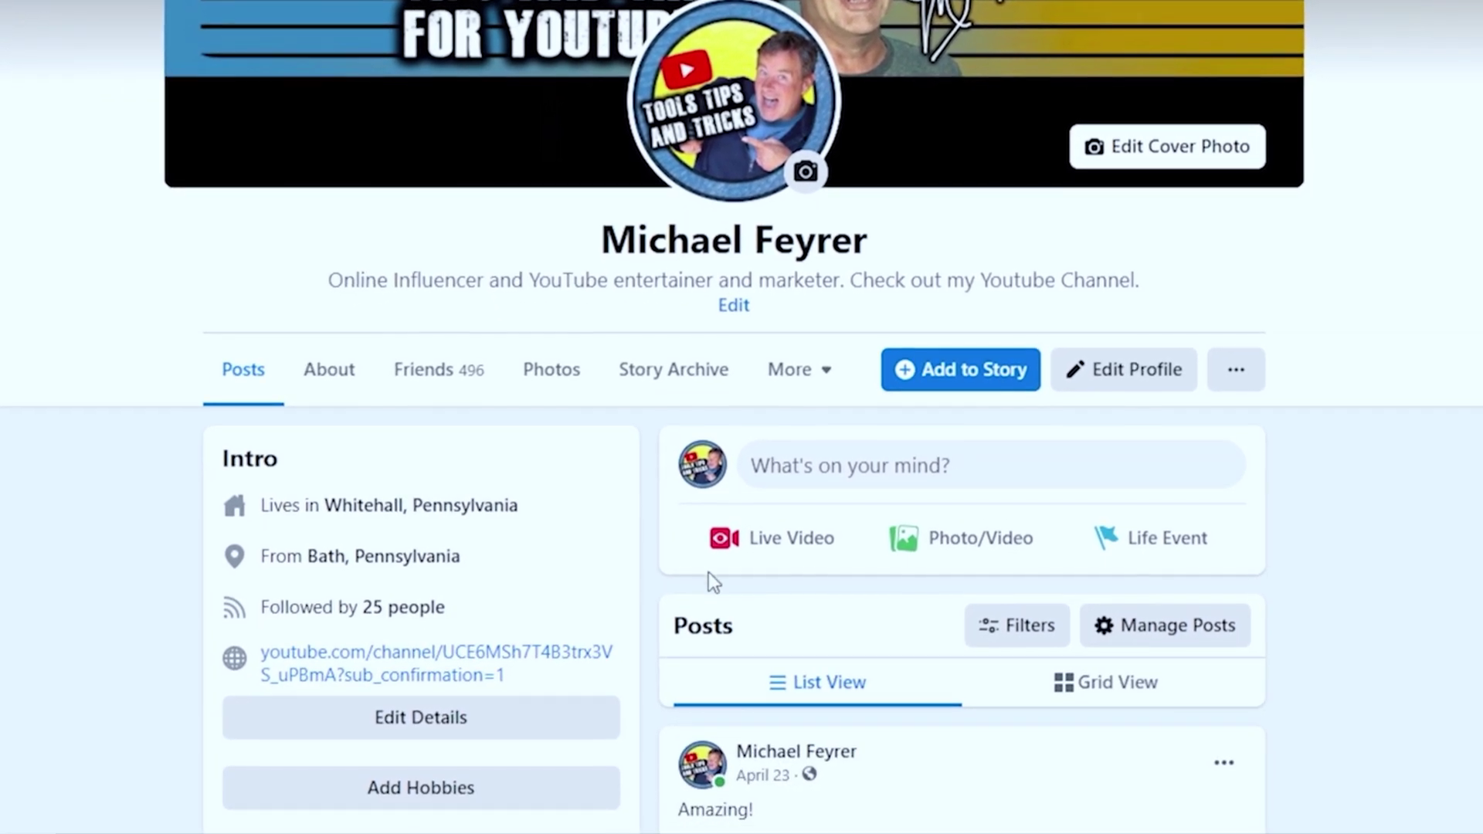
# Start a Facebook live video with Use Stream Key and select its generated server URL
pyautogui.click(777, 545)
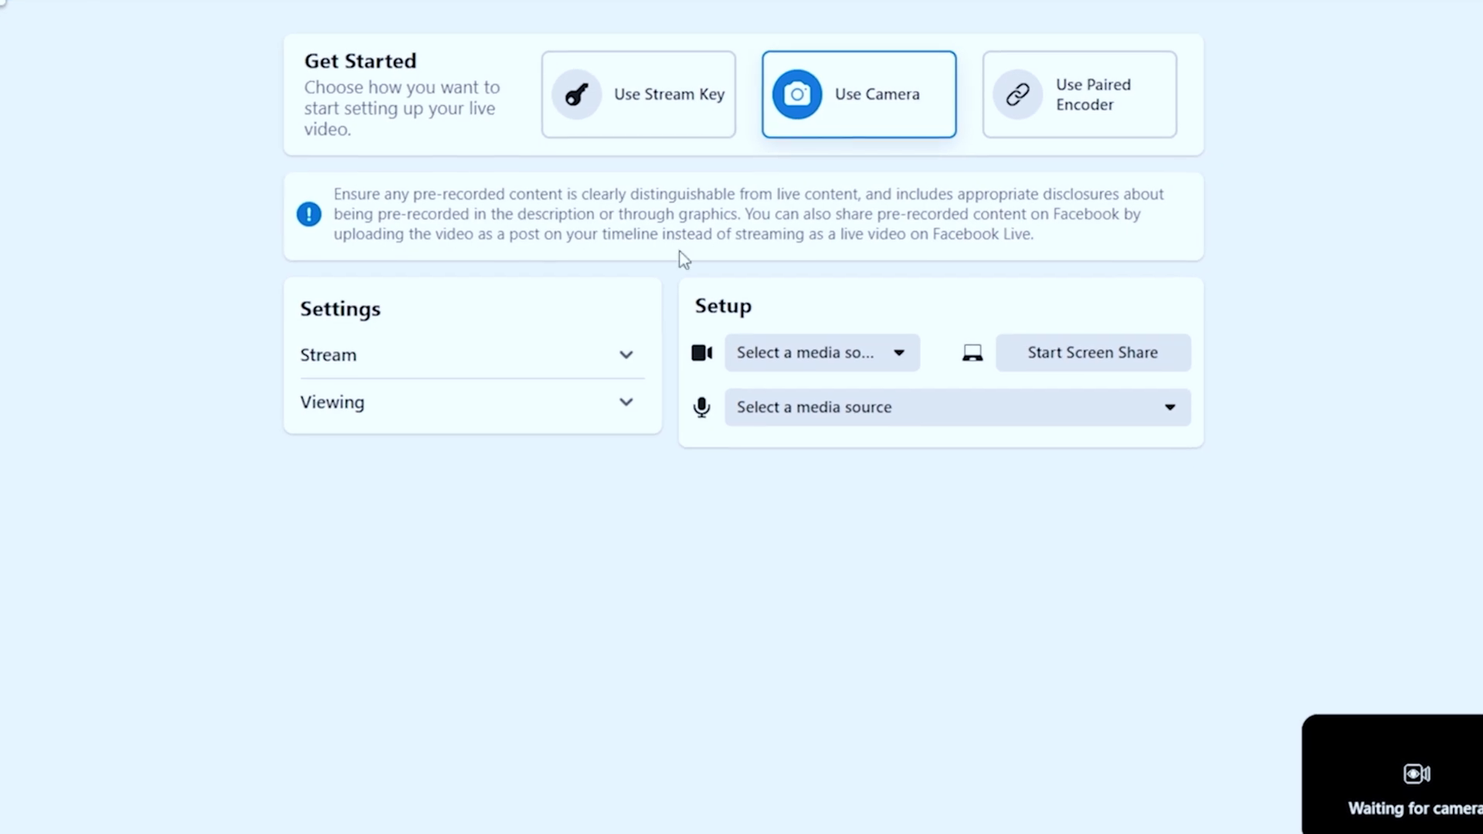
pyautogui.click(652, 116)
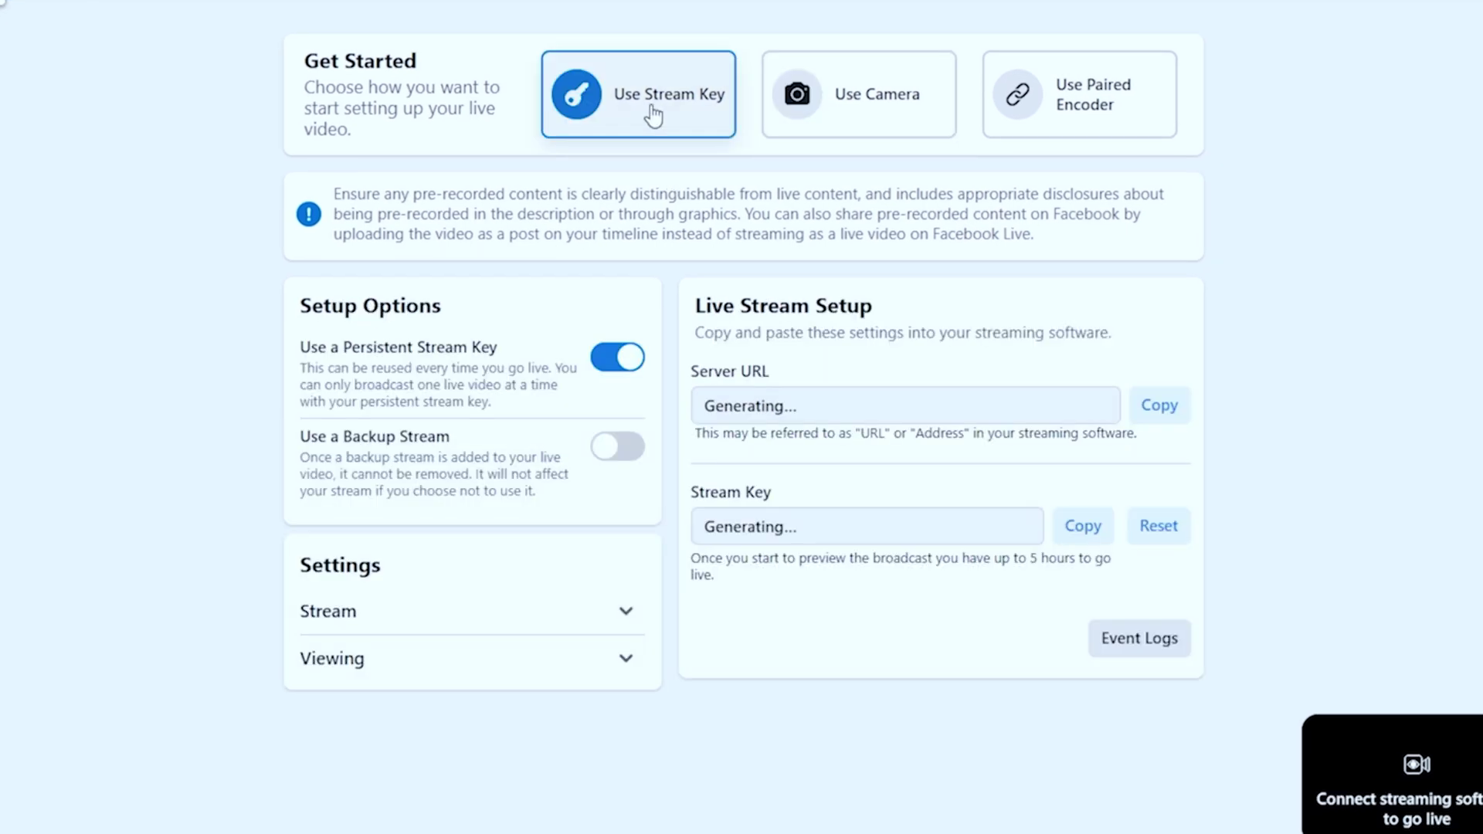
pyautogui.click(850, 406)
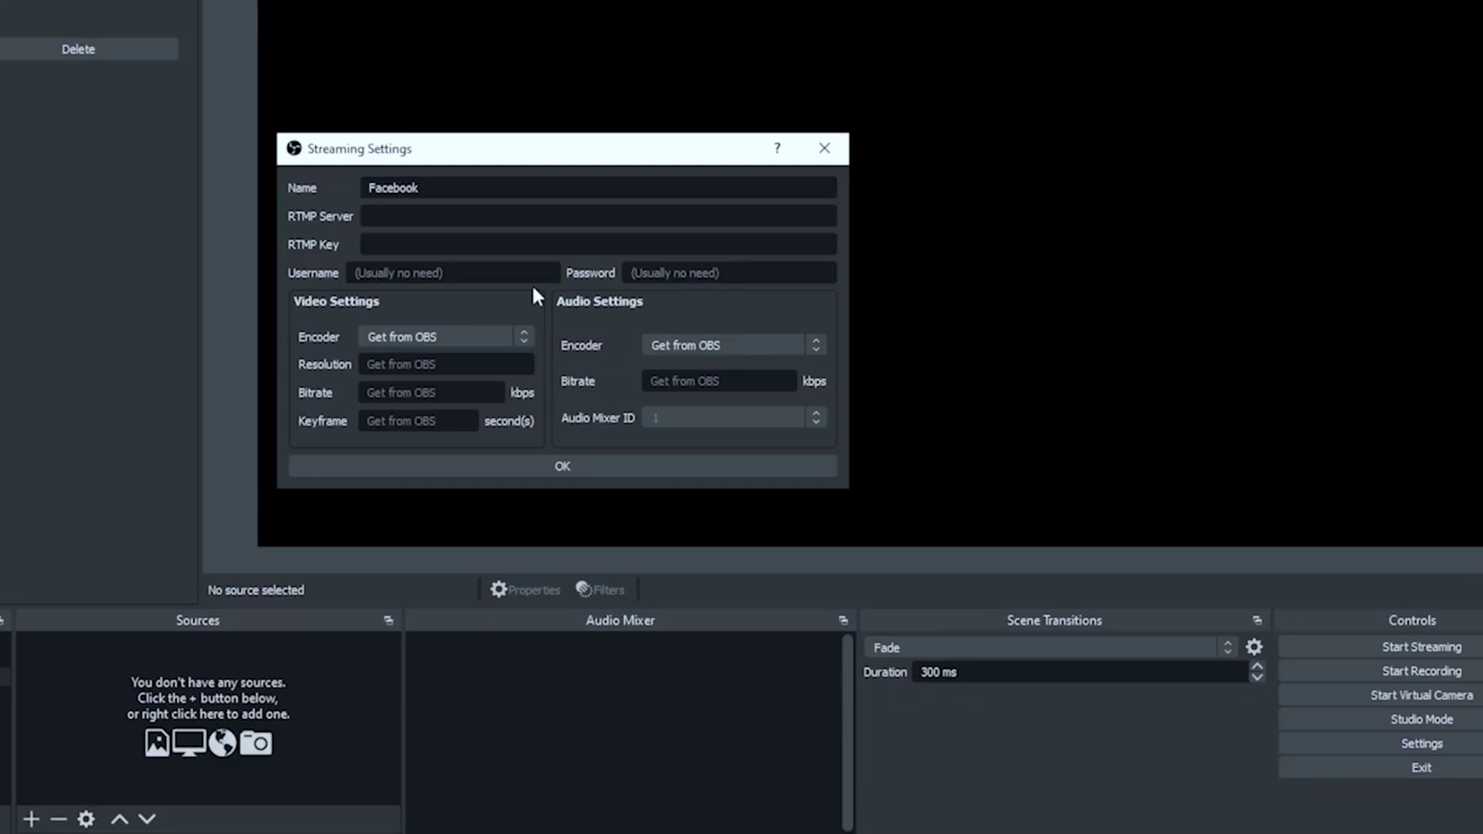
# Paste the Facebook server URL into OBS, then copy the stream key from Live Producer and paste it in
pyautogui.write('rtmps://live-api-s.facebook.com:443/rtmp/')
pyautogui.press('Tab')
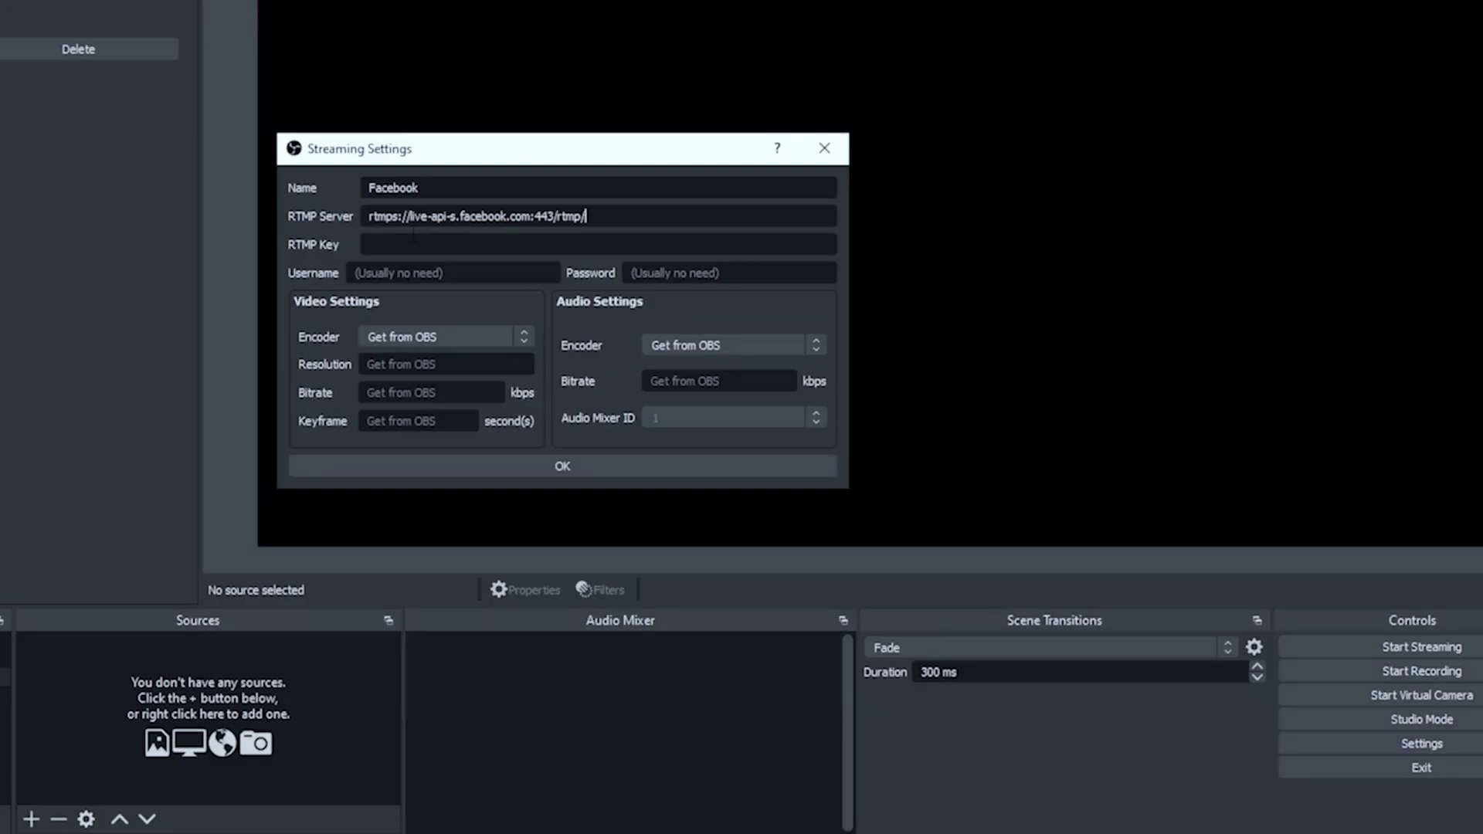
pyautogui.click(348, 772)
pyautogui.click(1083, 526)
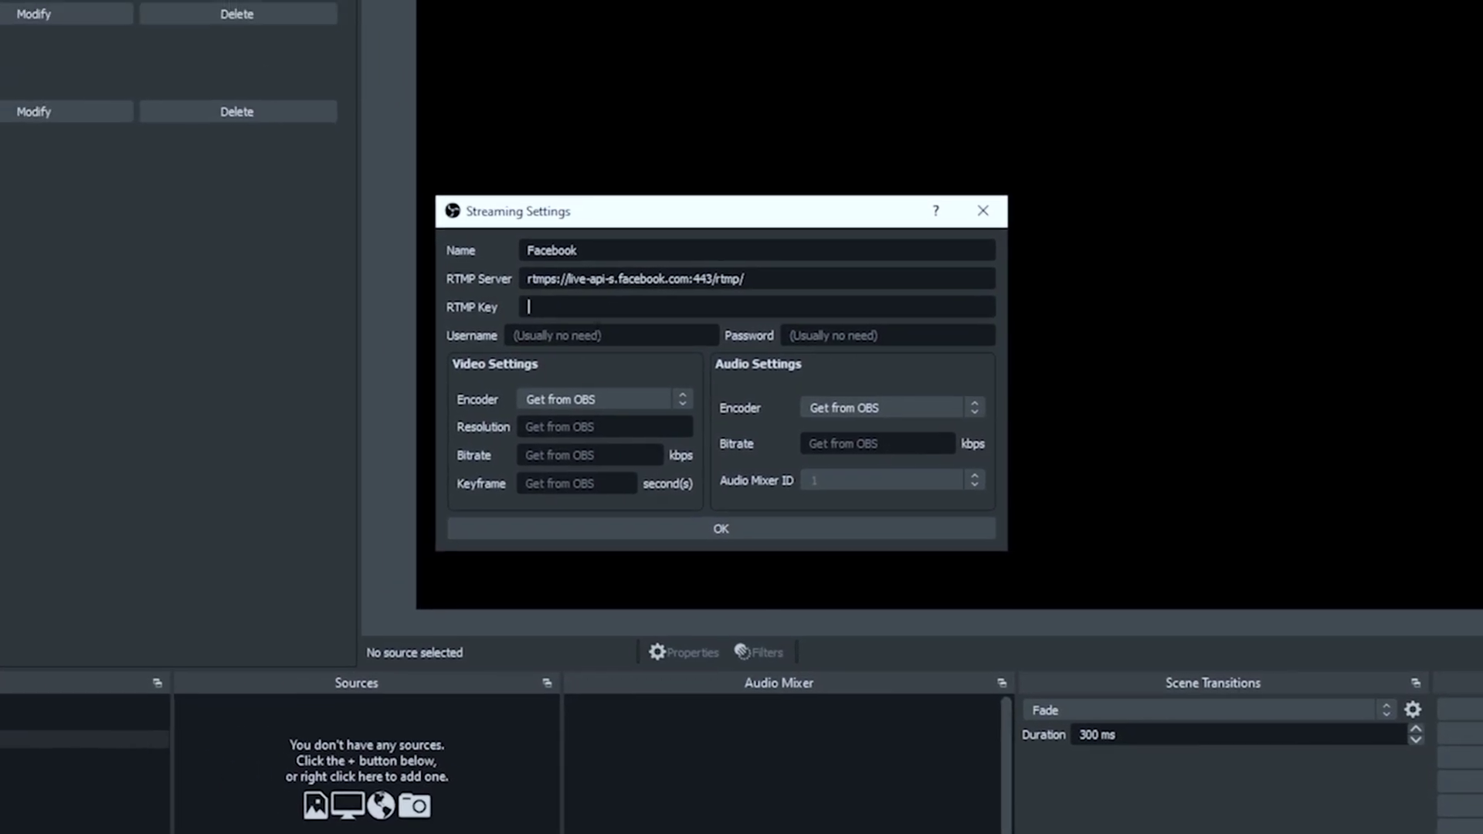
pyautogui.hotkey('ctrl', 'v')
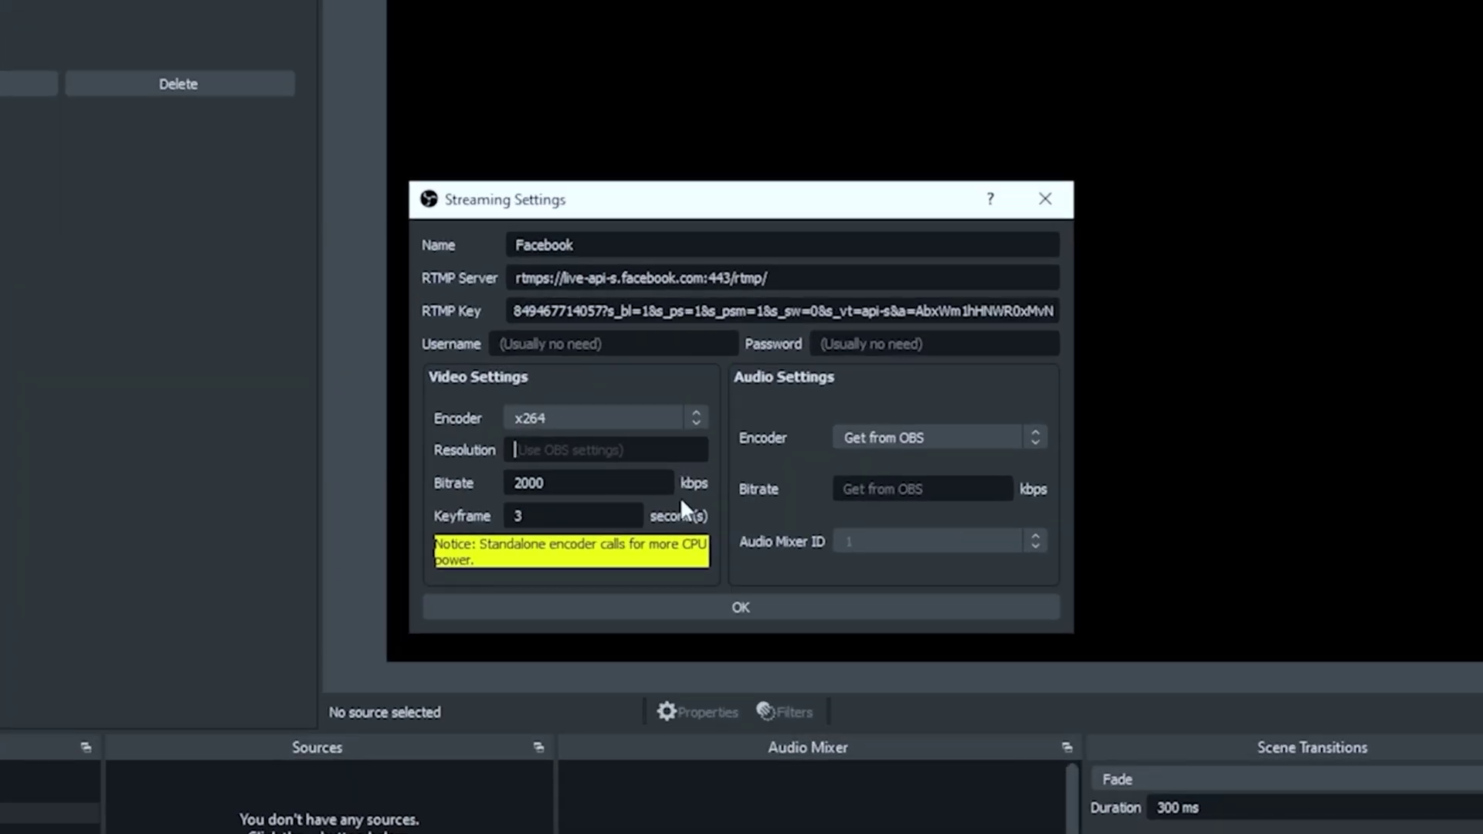
# Clear the 720 resolution, switch the encoder to Get from OBS, and save the Facebook target
pyautogui.write('720')
pyautogui.press('BackSpace')
pyautogui.press('BackSpace')
pyautogui.press('BackSpace')
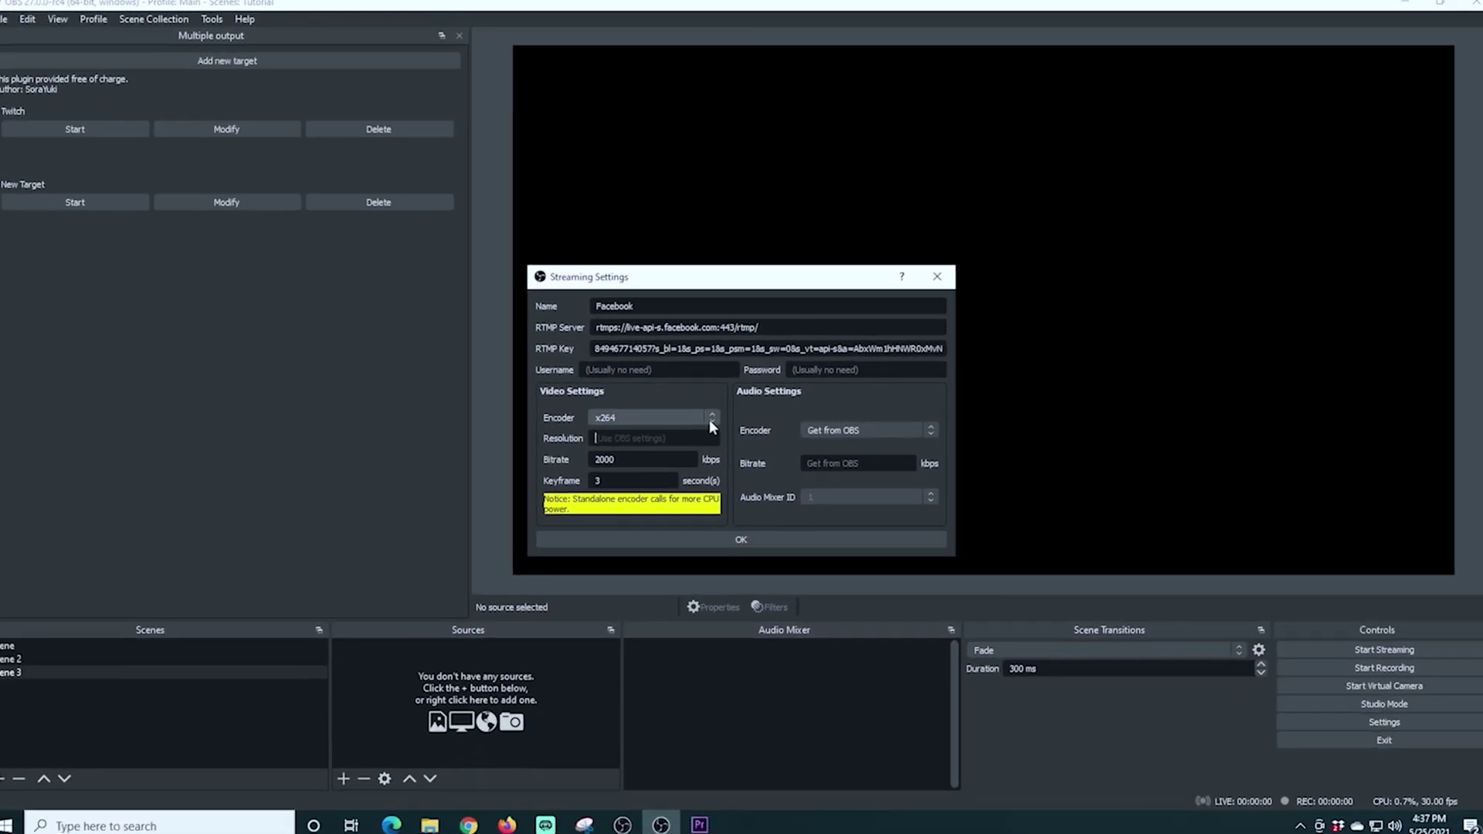
pyautogui.click(697, 418)
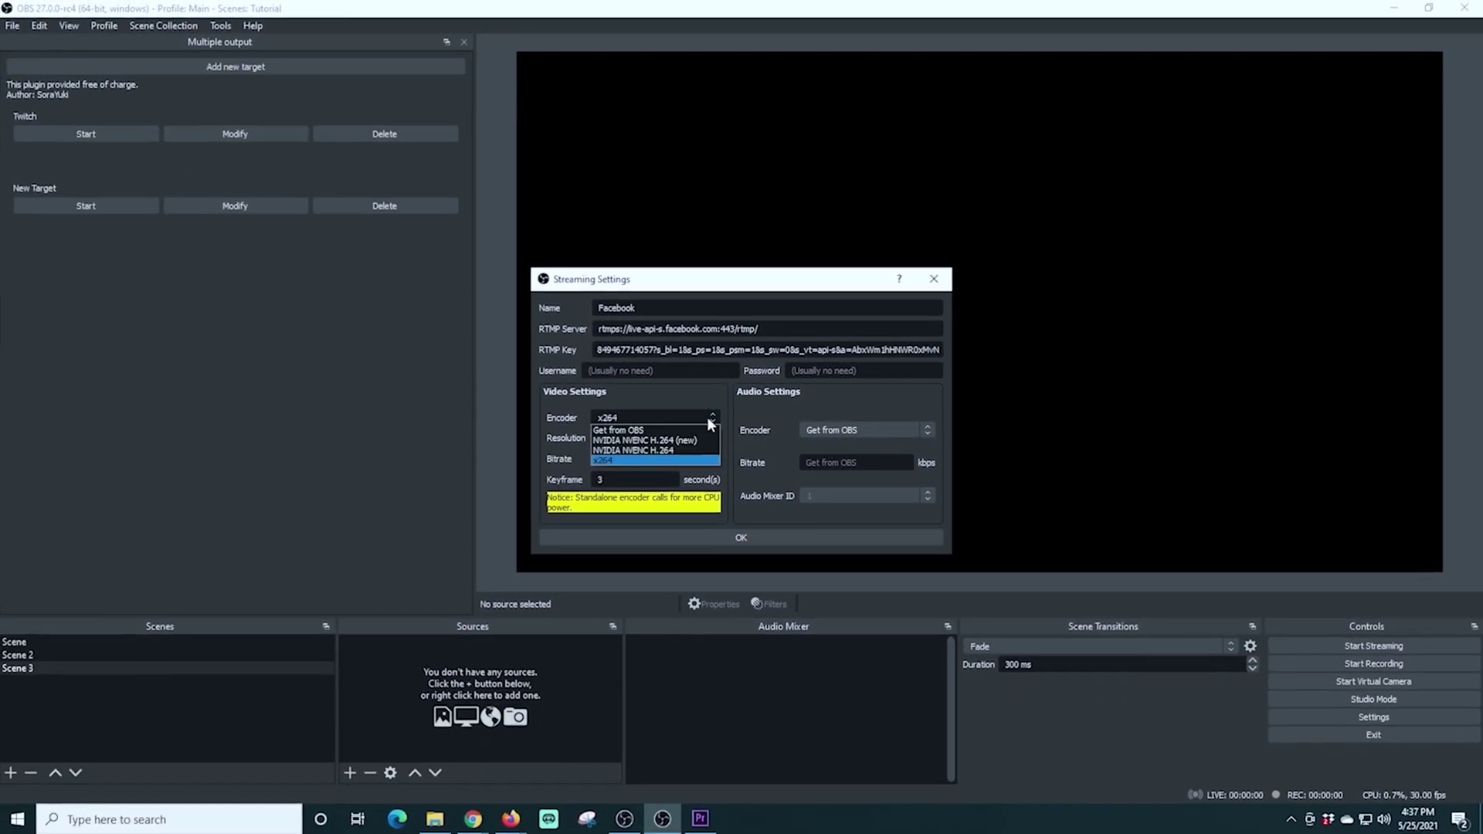
pyautogui.click(657, 430)
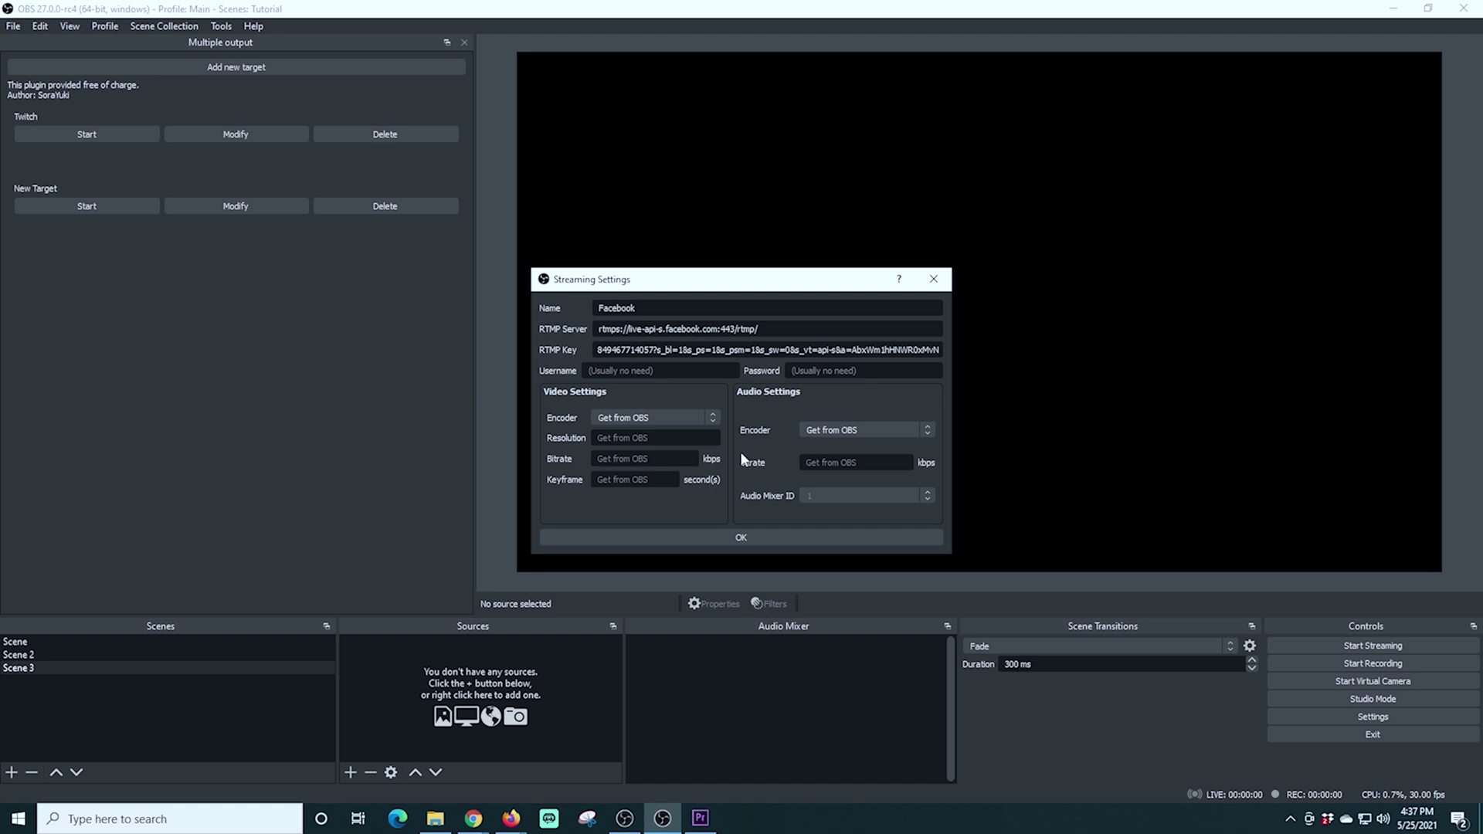
pyautogui.click(722, 538)
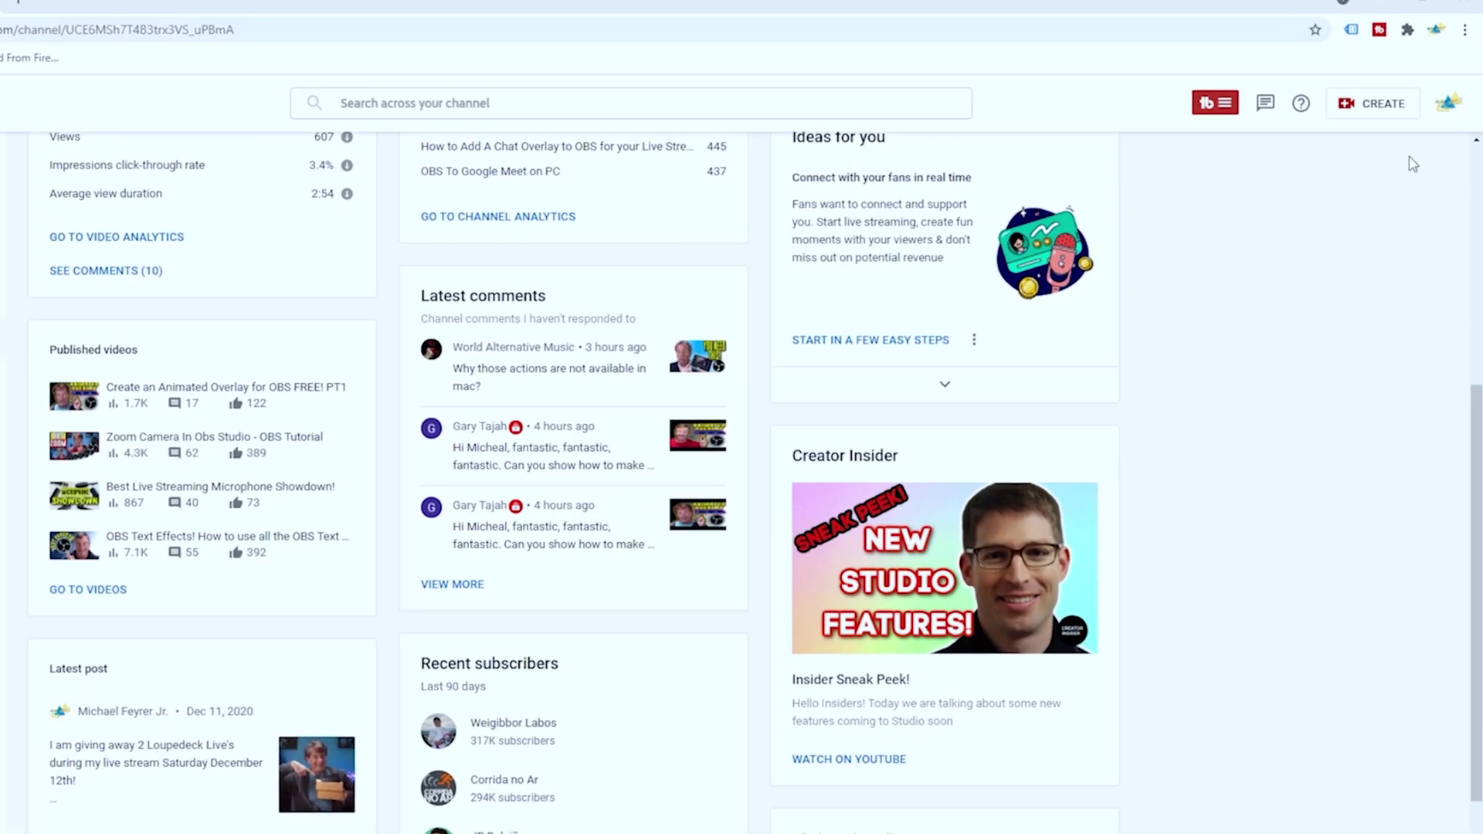
# Go to YouTube Studio's live streaming page via CREATE > Go live and copy the Stream URL
pyautogui.click(1379, 105)
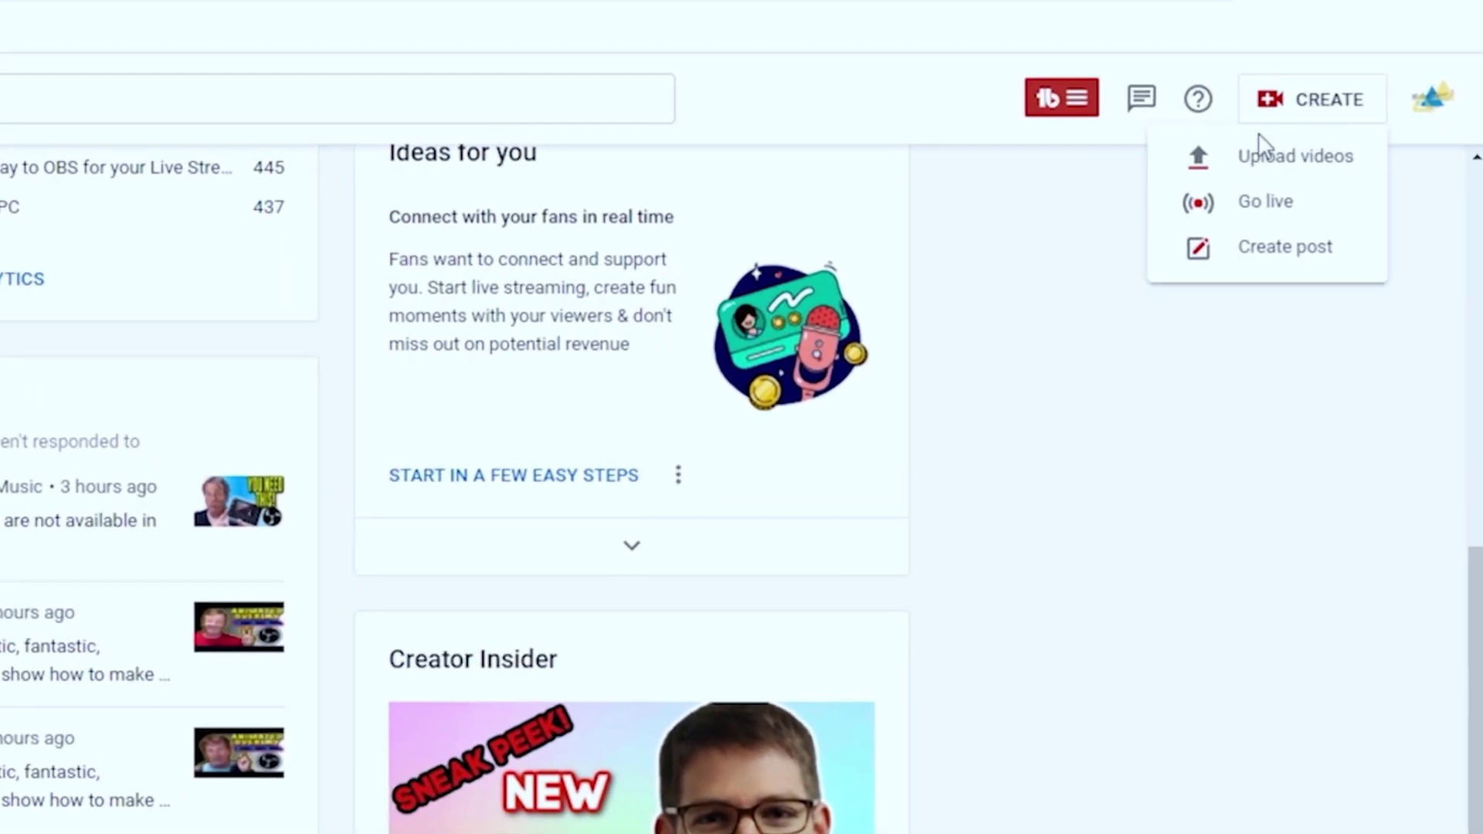
pyautogui.click(1246, 220)
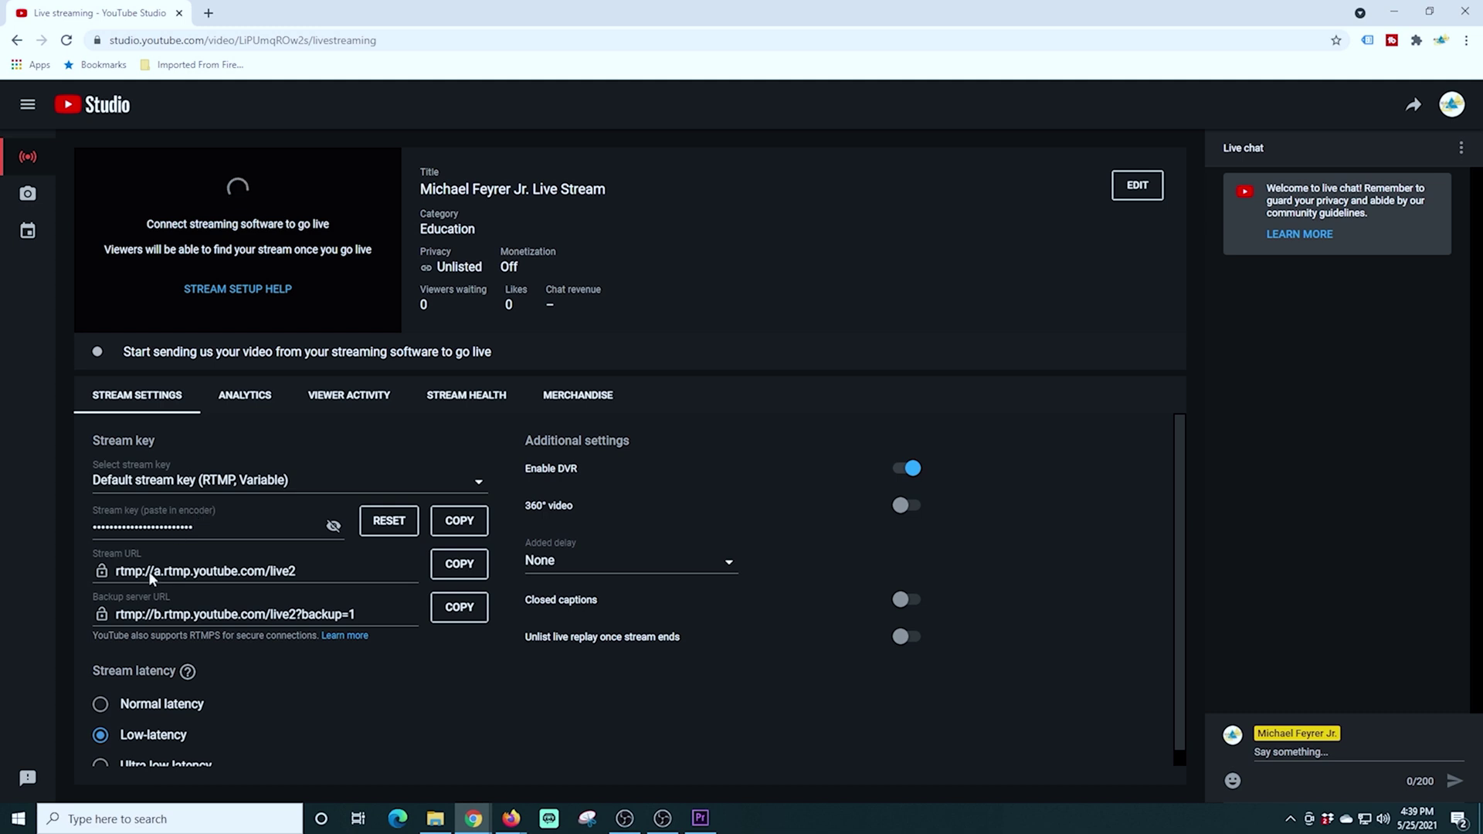
pyautogui.click(459, 563)
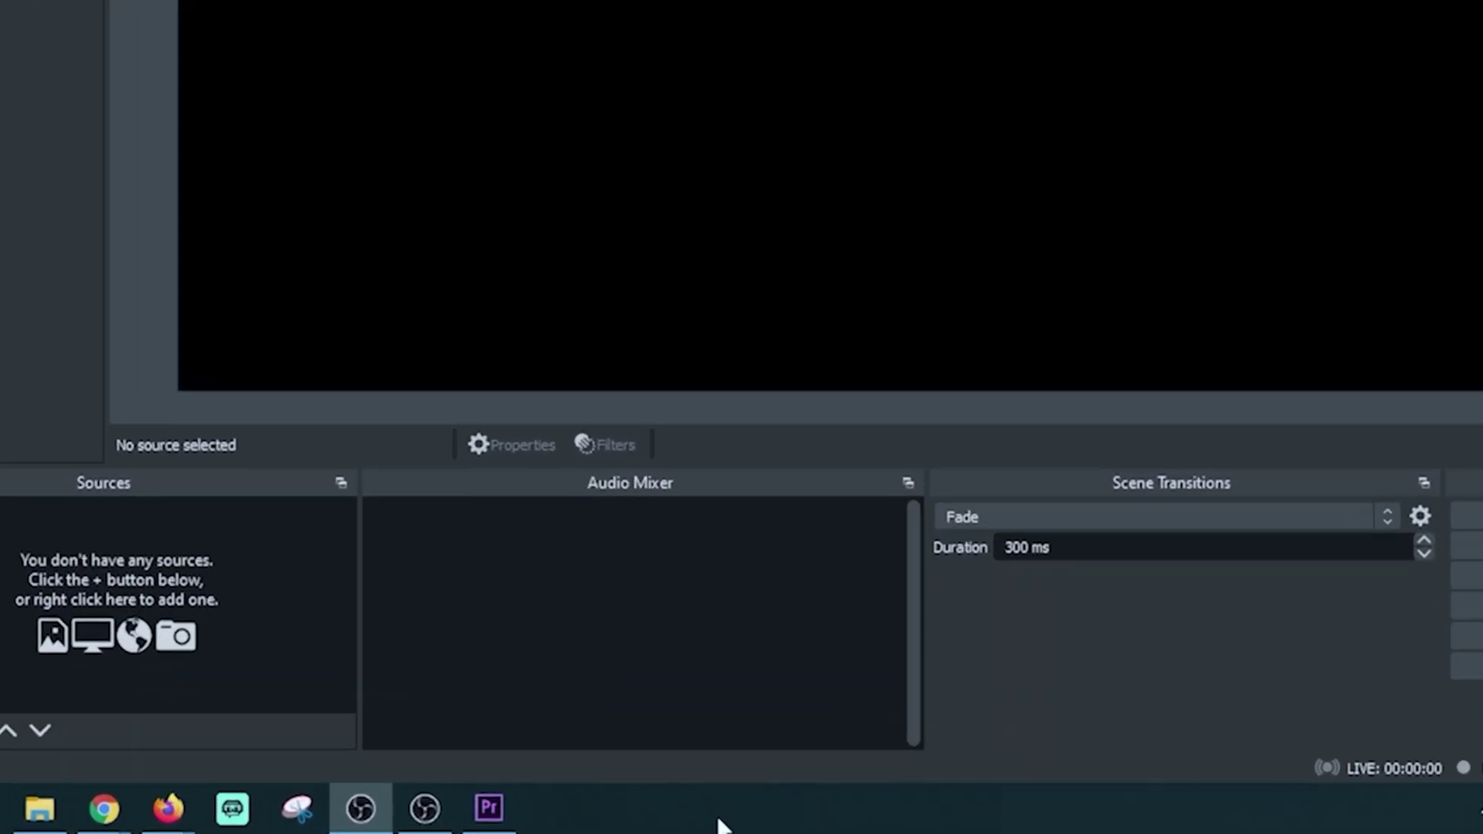
# Launch Task Manager from the taskbar and show the Ethernet throughput graph on the Performance tab
pyautogui.rightClick(837, 828)
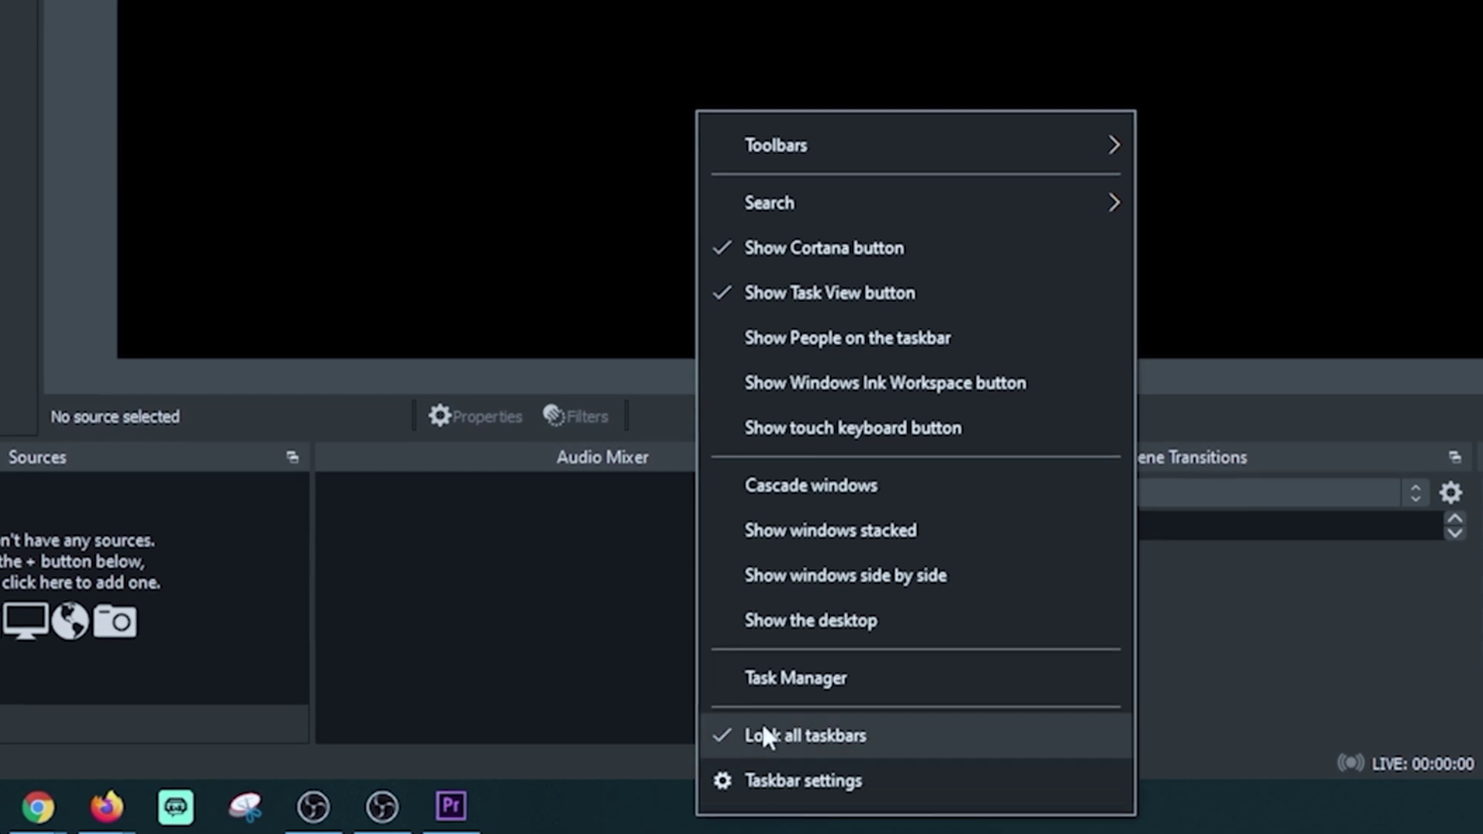
pyautogui.click(781, 680)
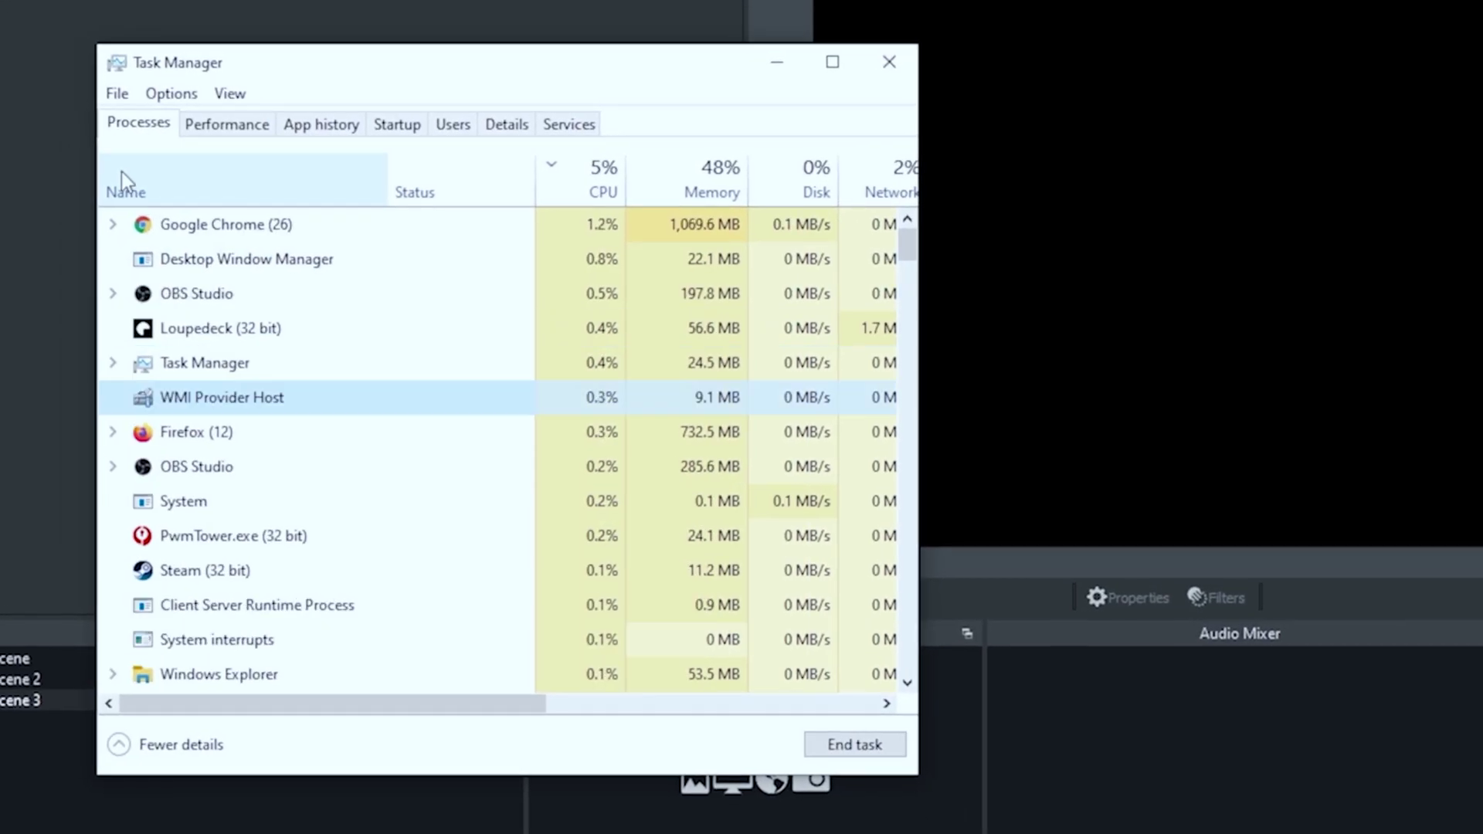
pyautogui.click(119, 83)
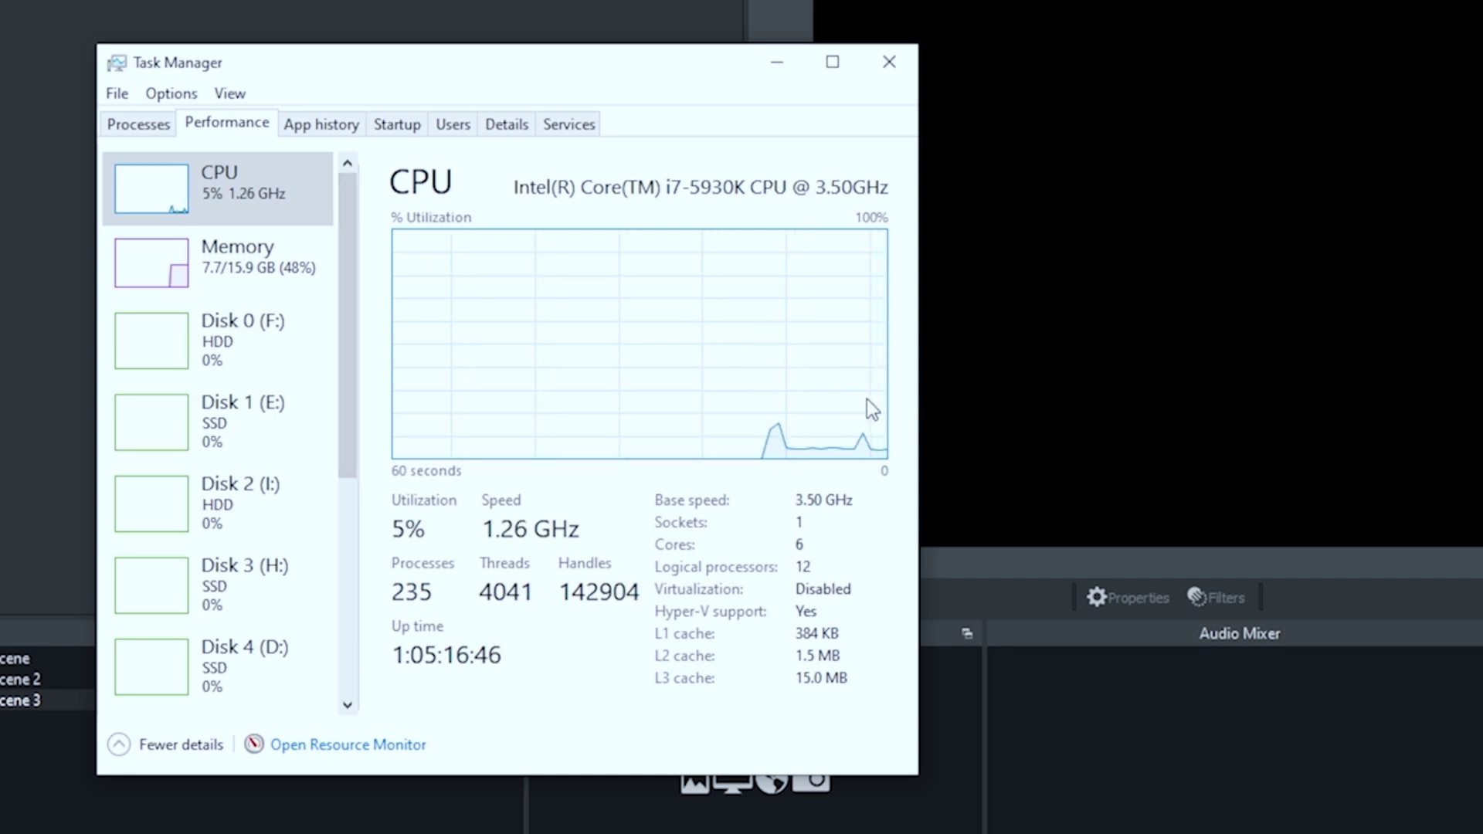
pyautogui.moveTo(351, 393); pyautogui.dragTo(347, 618)
pyautogui.click(232, 510)
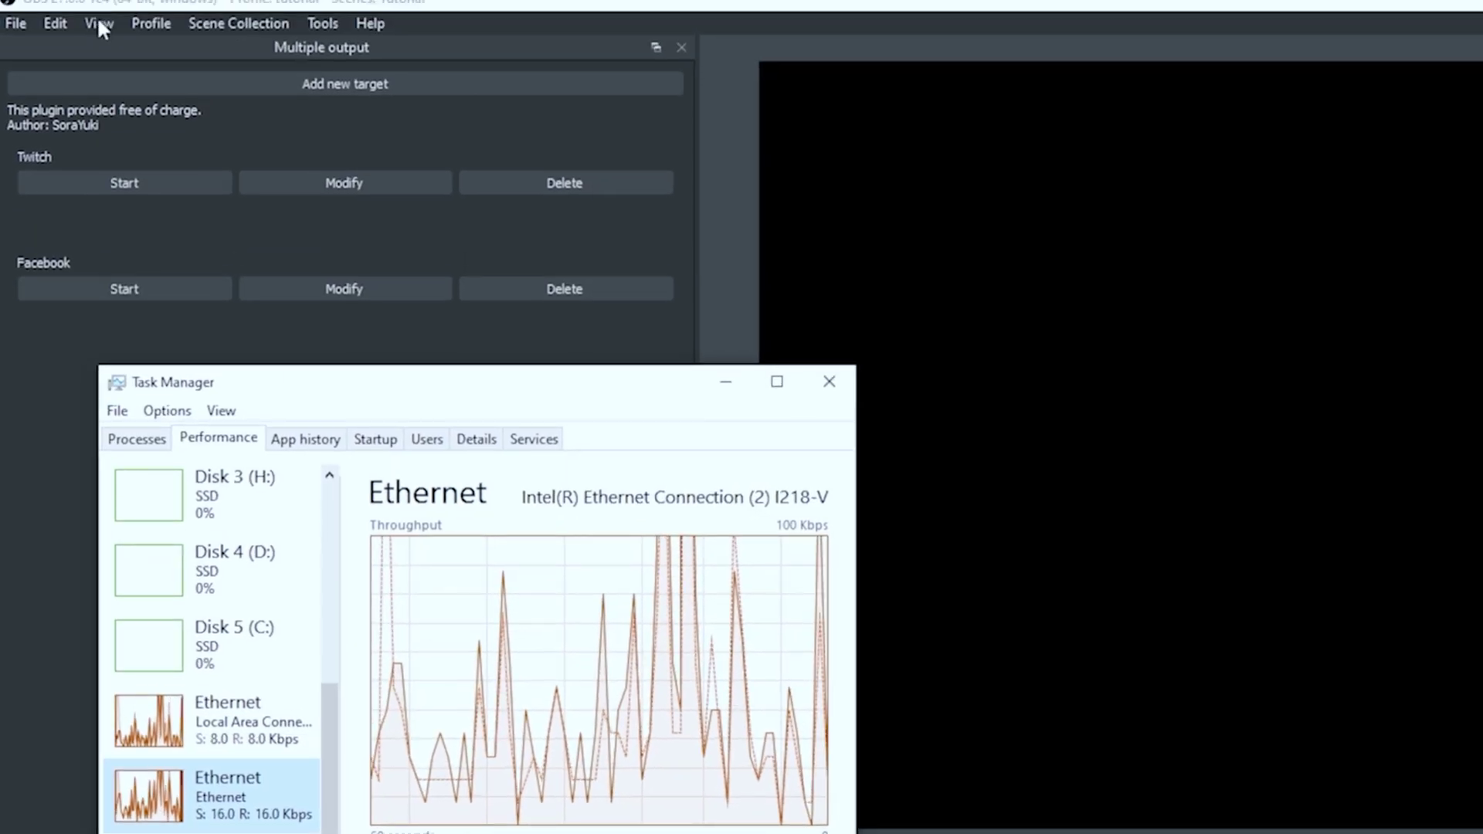
# Add the Stats dock from View > Docks and dock it full-width across the top of OBS
pyautogui.click(98, 34)
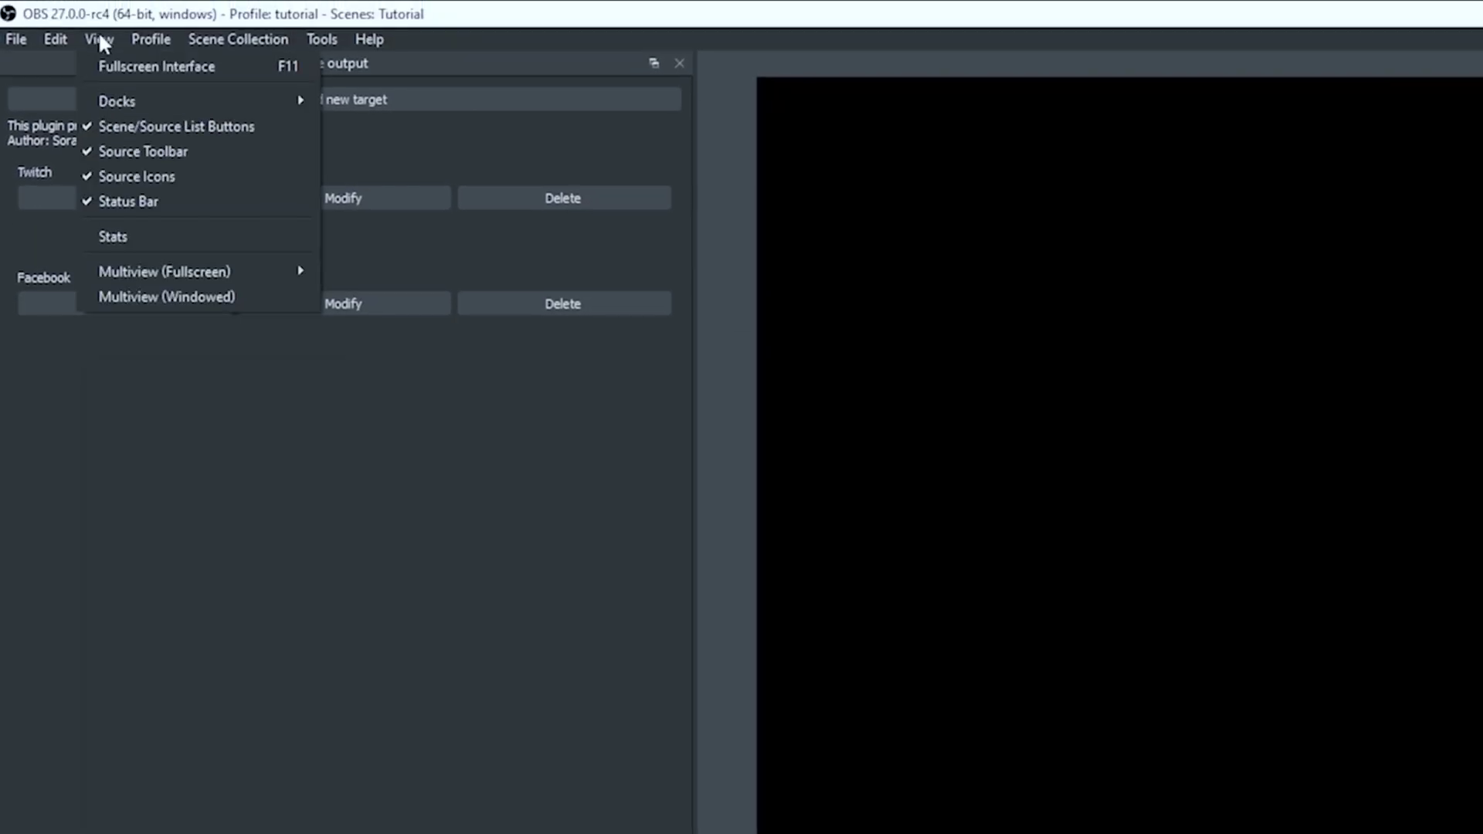
pyautogui.moveTo(126, 99)
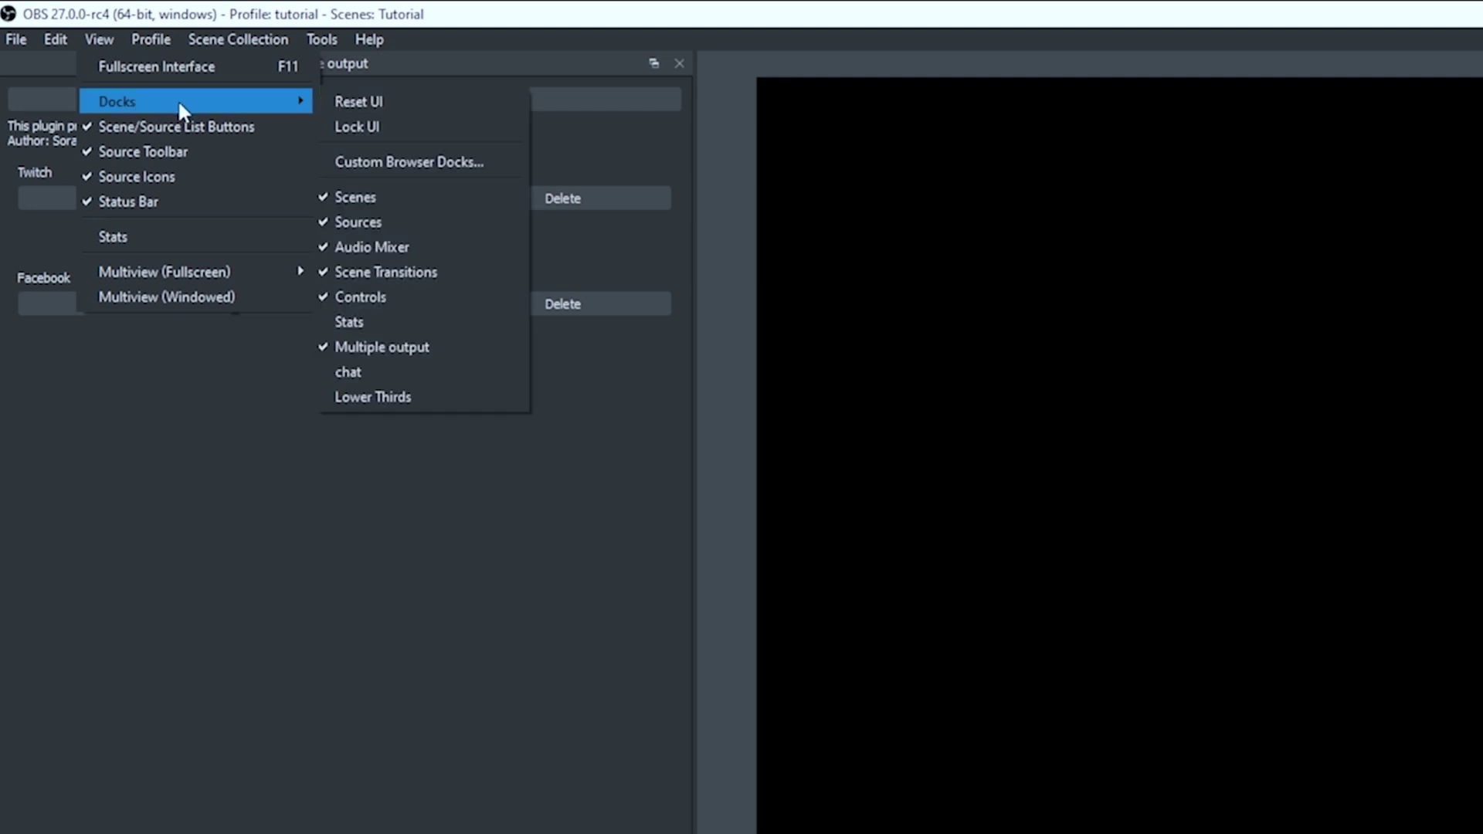
pyautogui.click(430, 321)
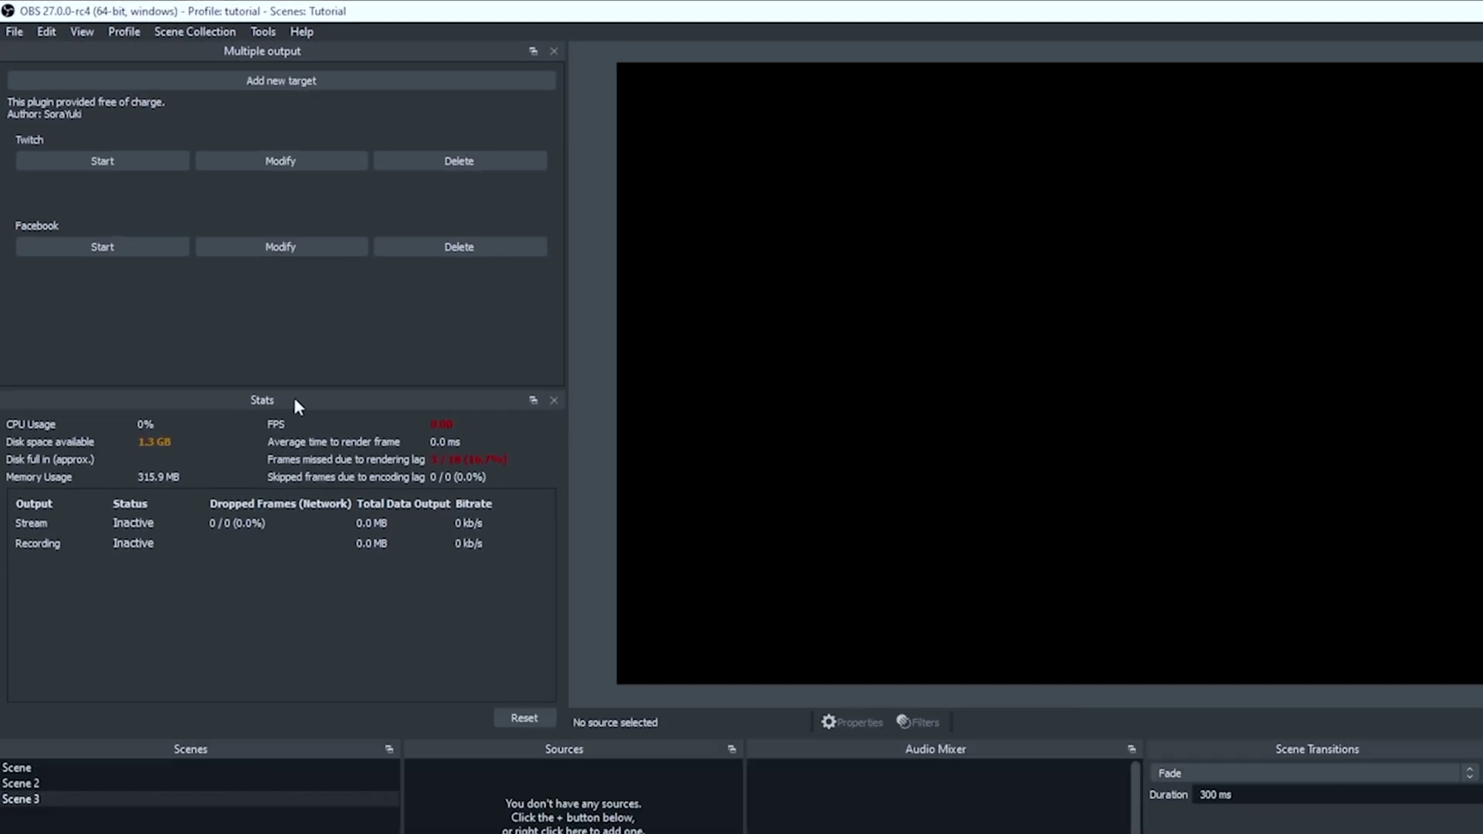
pyautogui.moveTo(294, 397); pyautogui.dragTo(753, 99)
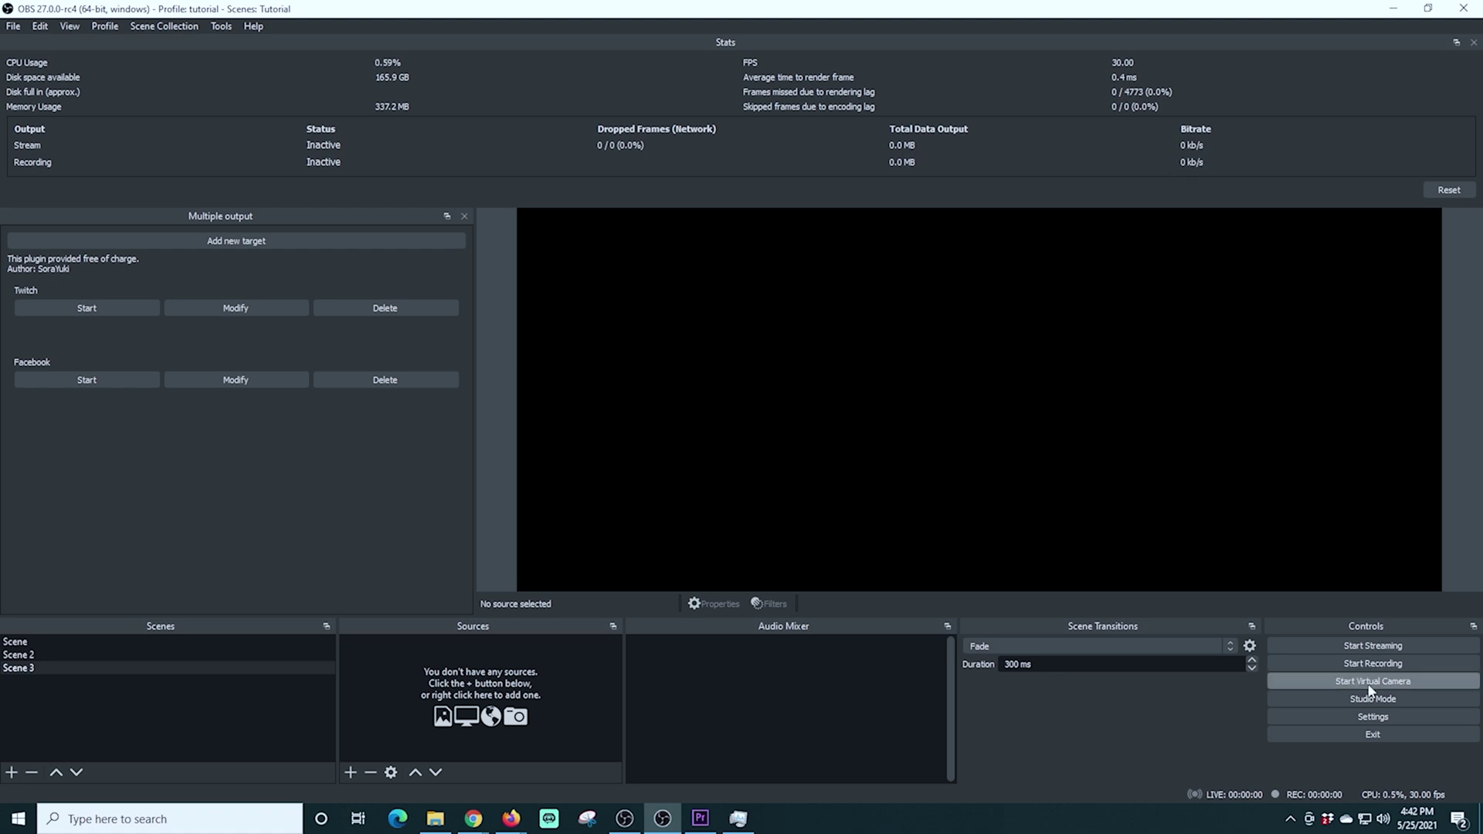
pyautogui.click(1373, 716)
# Look over the YouTube Stream settings, cancel without changes, and bring Task Manager's Ethernet graph back
pyautogui.click(411, 193)
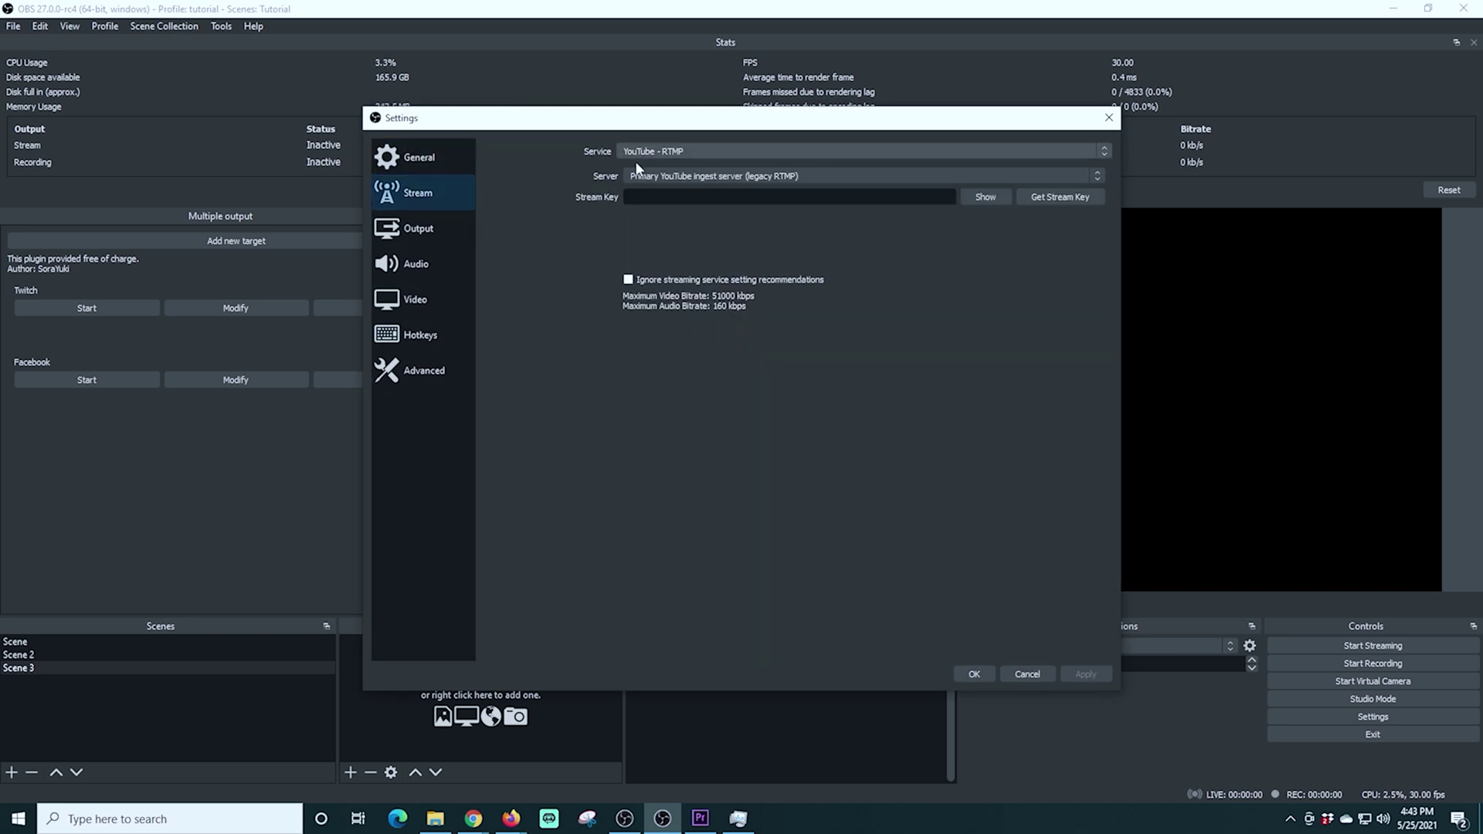
pyautogui.click(1028, 674)
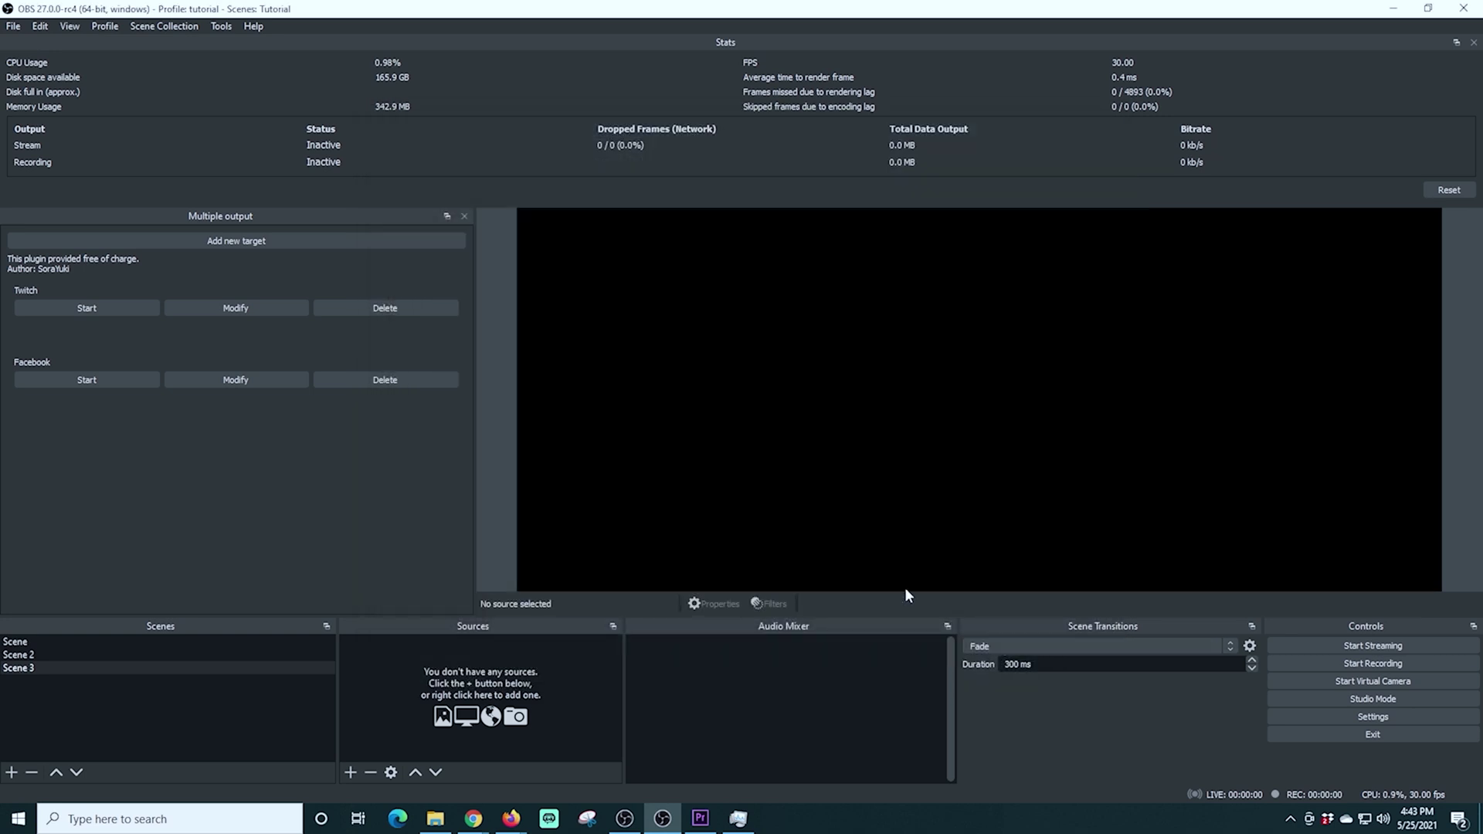
pyautogui.click(739, 818)
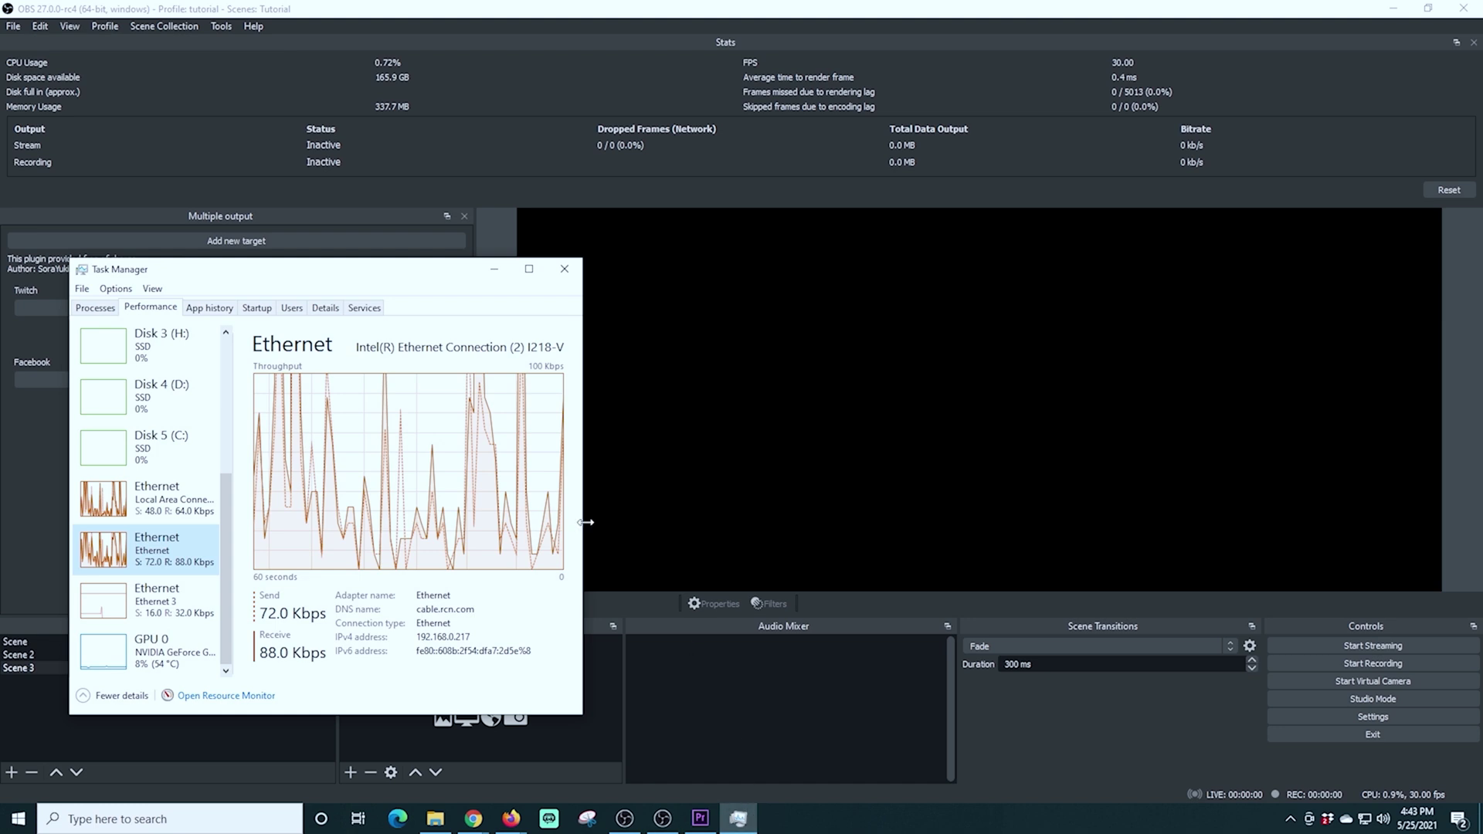